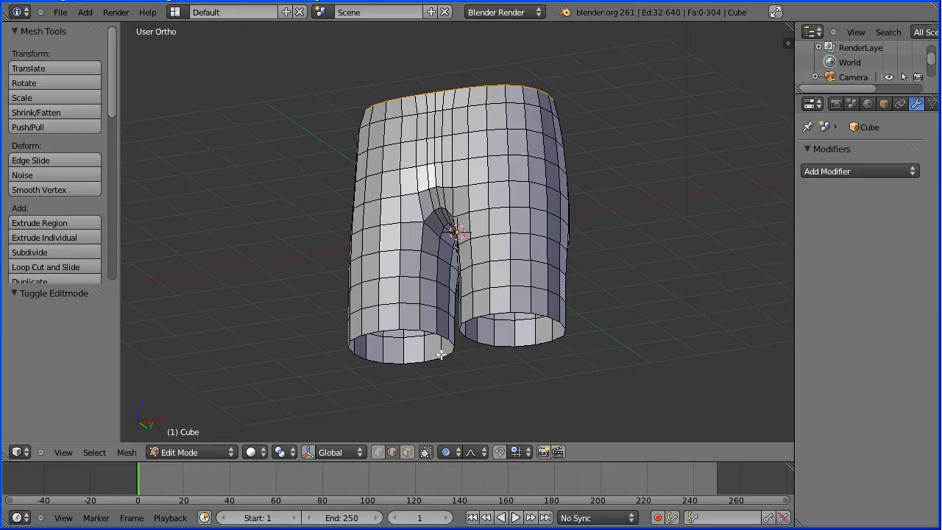
Step: Start a new file with the default cube scene
click(61, 11)
click(71, 27)
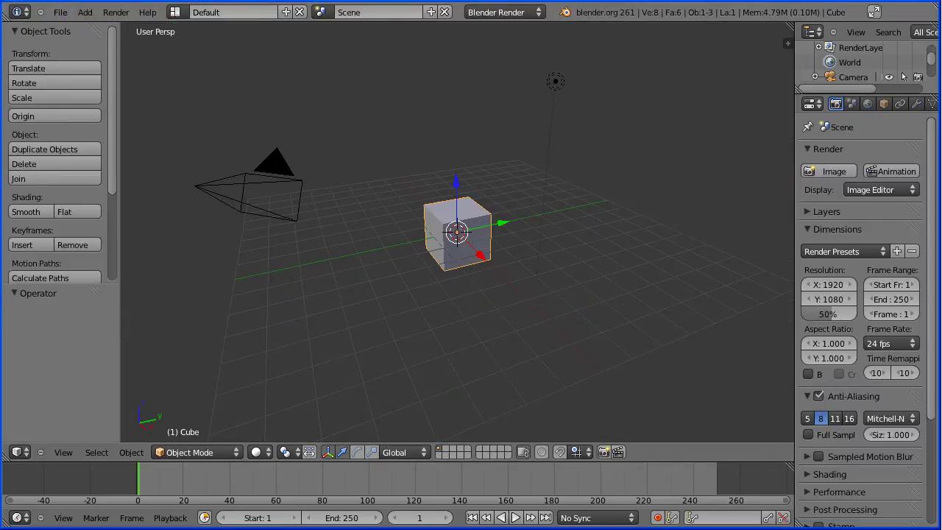
Step: Open the recent file containing the blocky shorts base mesh and examine its shape from above and below
click(60, 12)
mouse_move(89, 56)
click(217, 55)
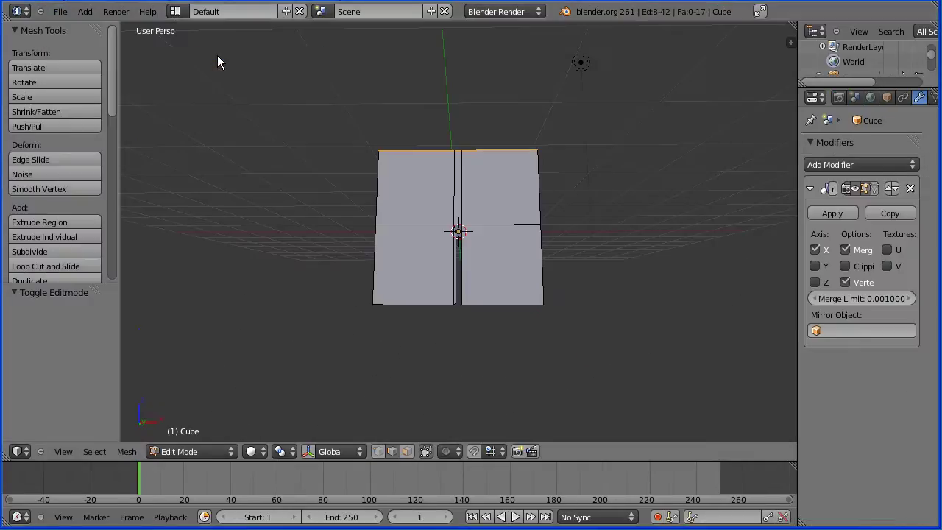
middle_drag(284, 198, 252, 236)
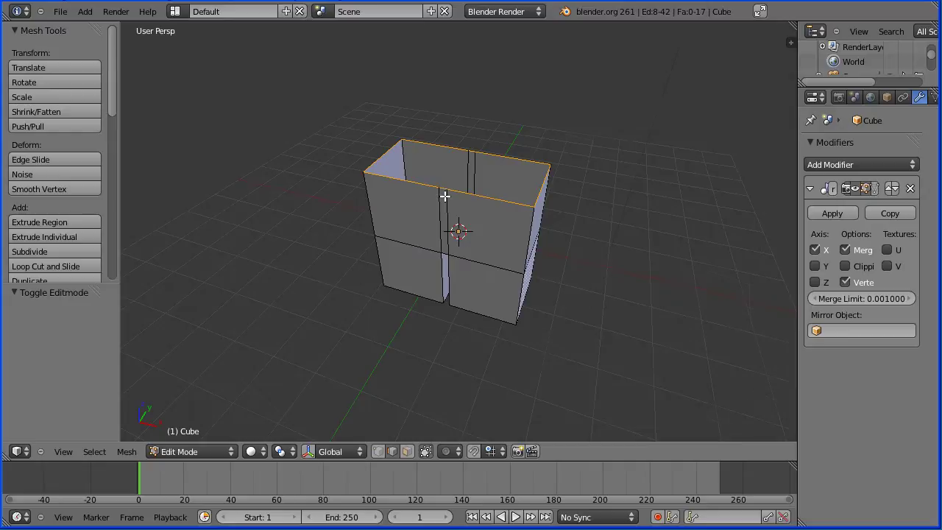
middle_drag(538, 226, 491, 95)
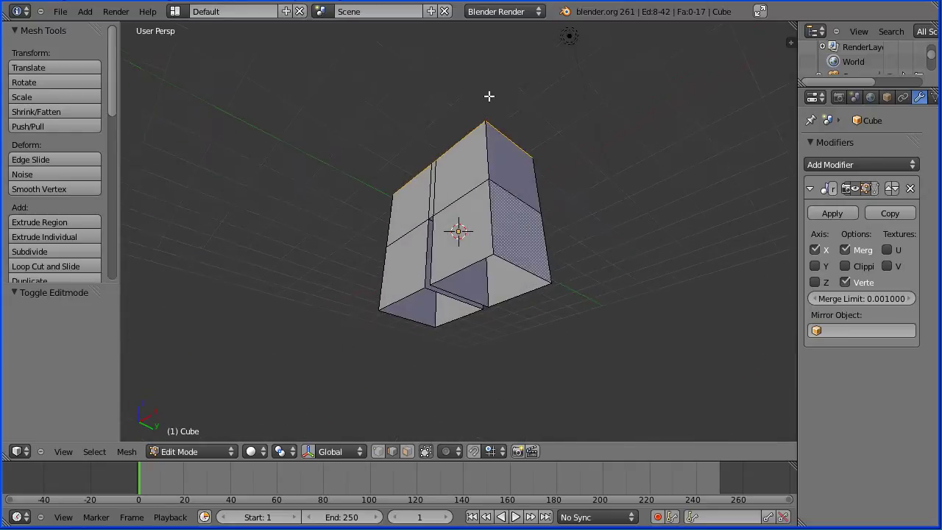
middle_drag(438, 112, 464, 293)
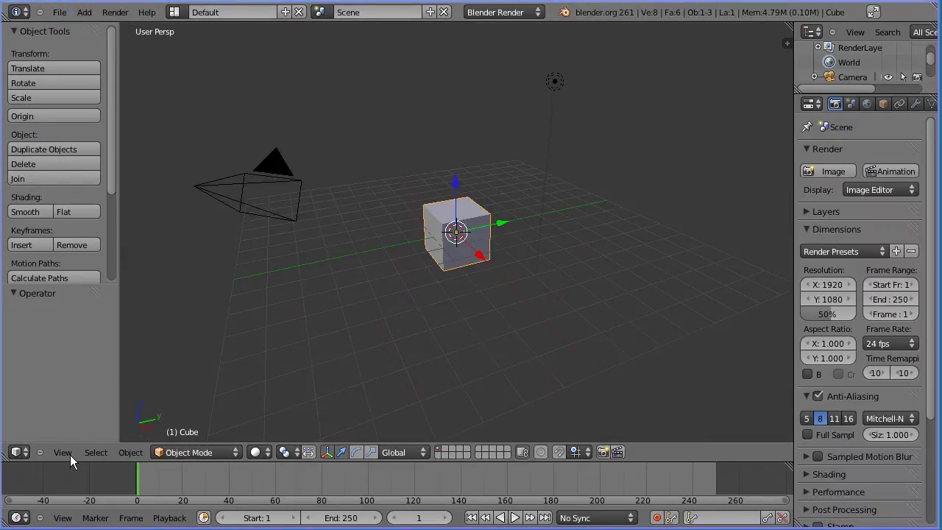
Step: Split the 3D viewport into quad view and enlarge the cube in the Top and Front views
click(69, 454)
click(146, 97)
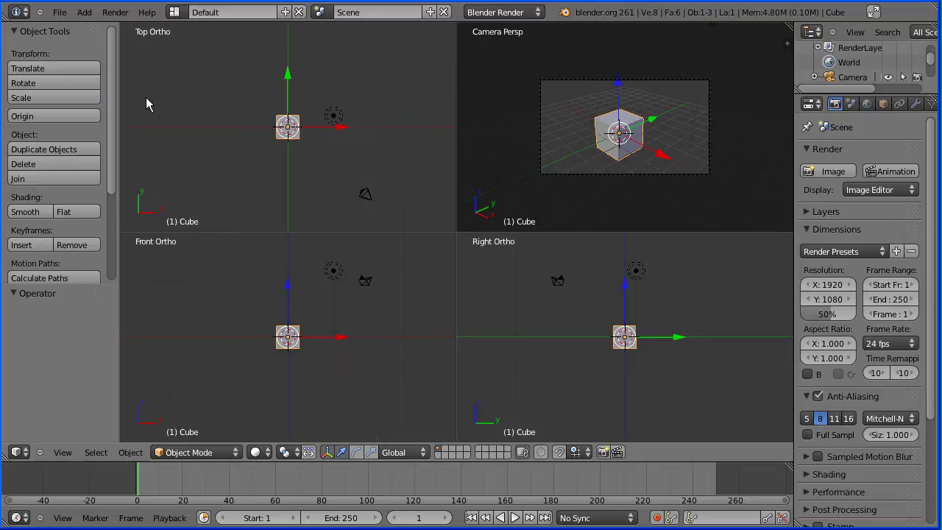
scroll(360, 162, up, 5)
scroll(374, 390, up, 5)
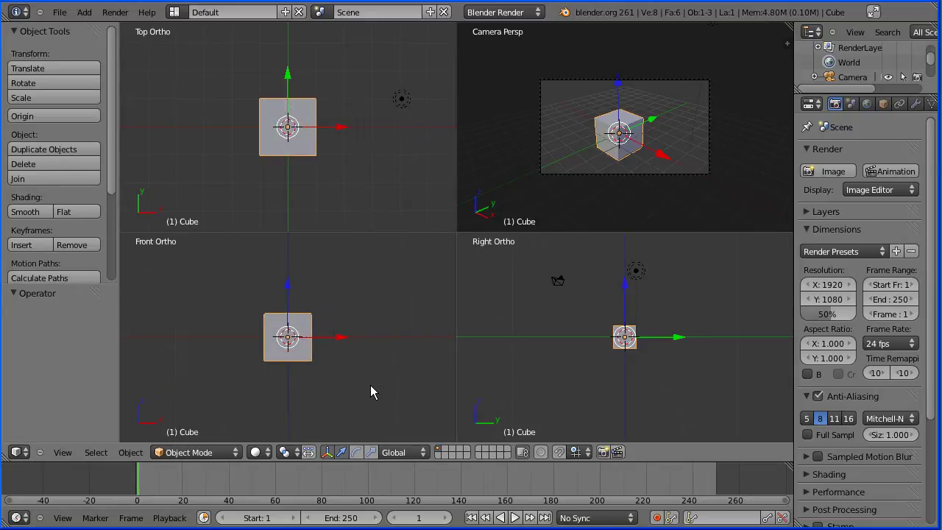
Step: In Edit Mode with face selection, delete the cube's top and bottom faces
click(171, 460)
click(195, 423)
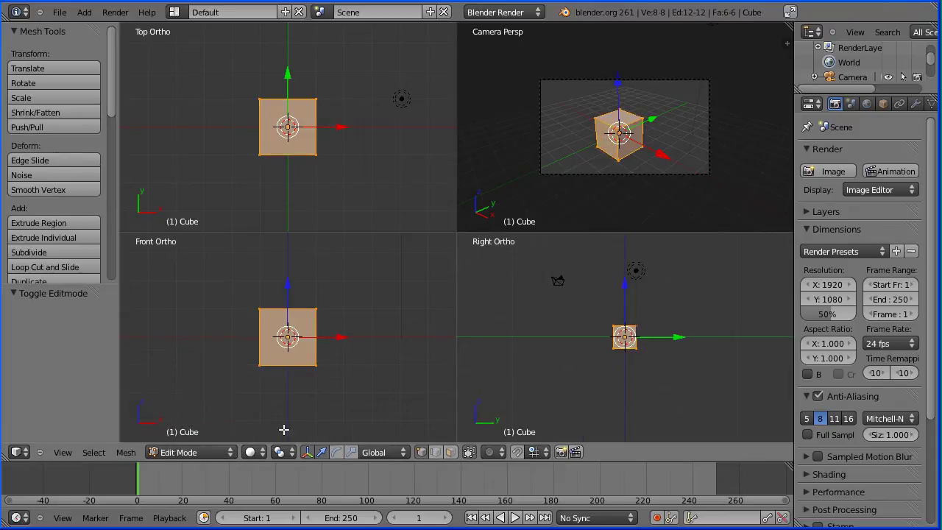
click(449, 452)
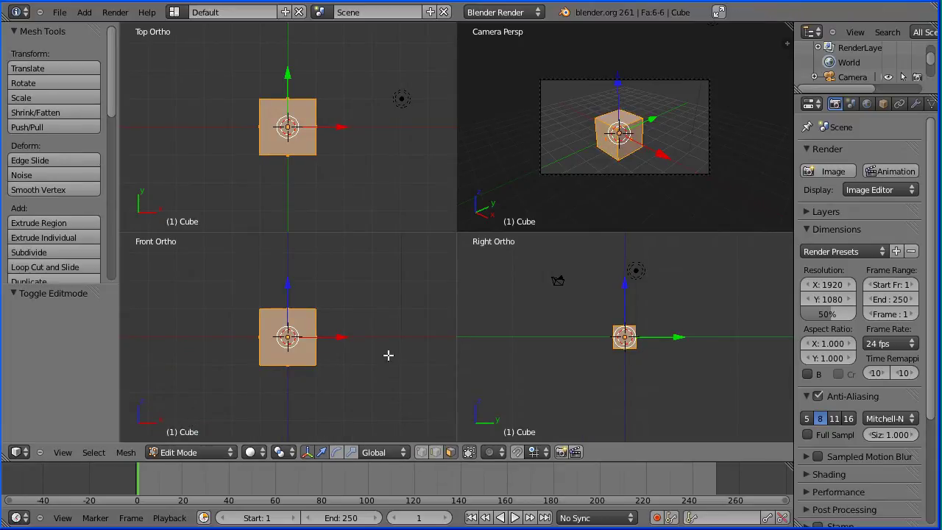
right_click(268, 143)
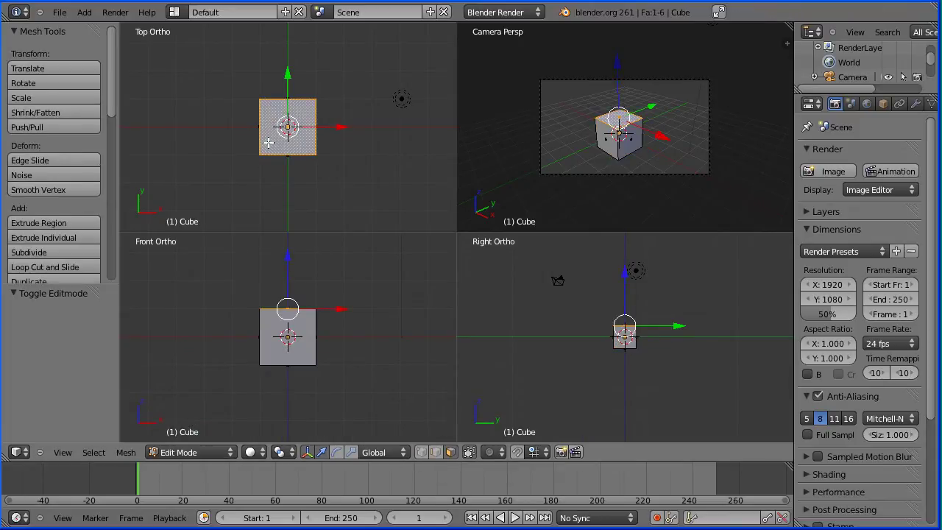
key(x)
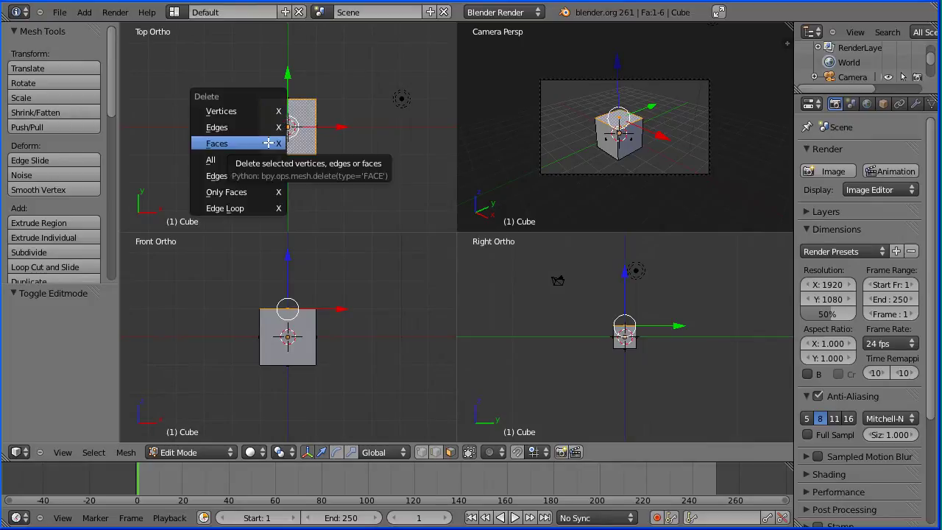
click(268, 144)
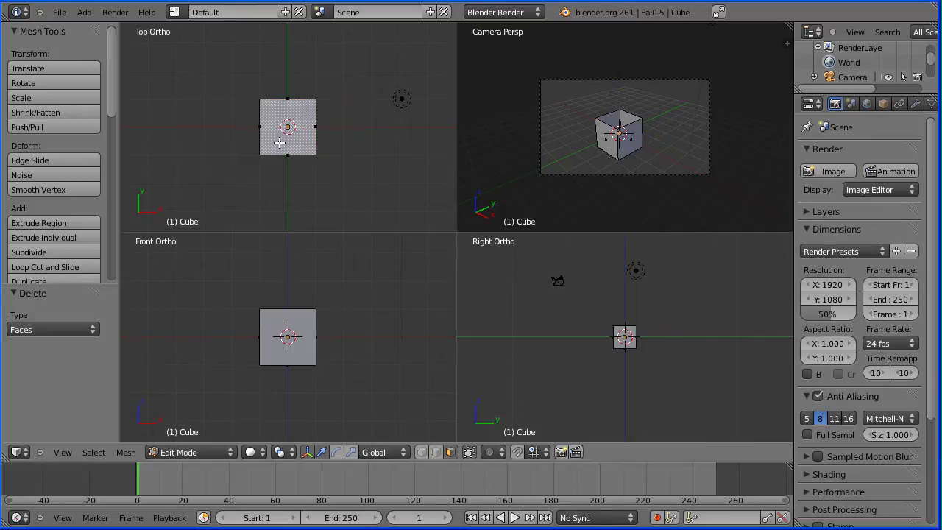
right_click(280, 142)
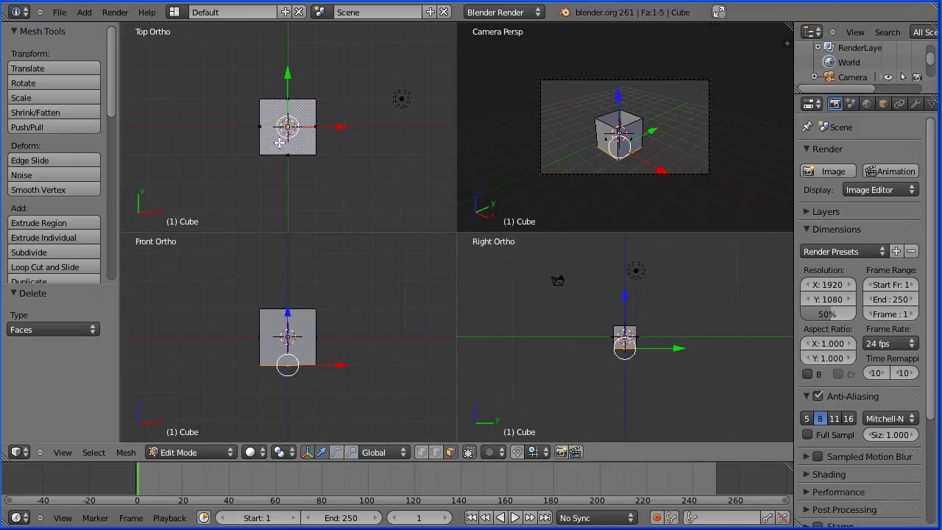
key(x)
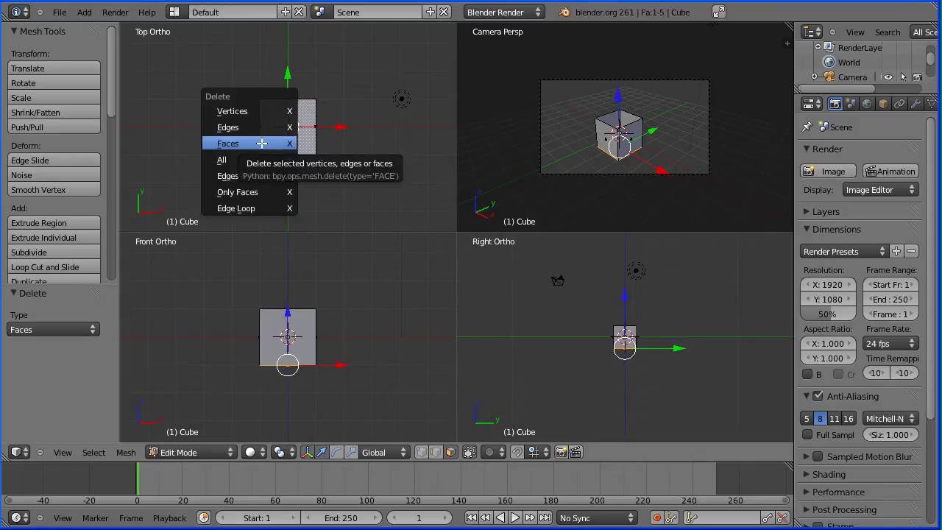
click(262, 143)
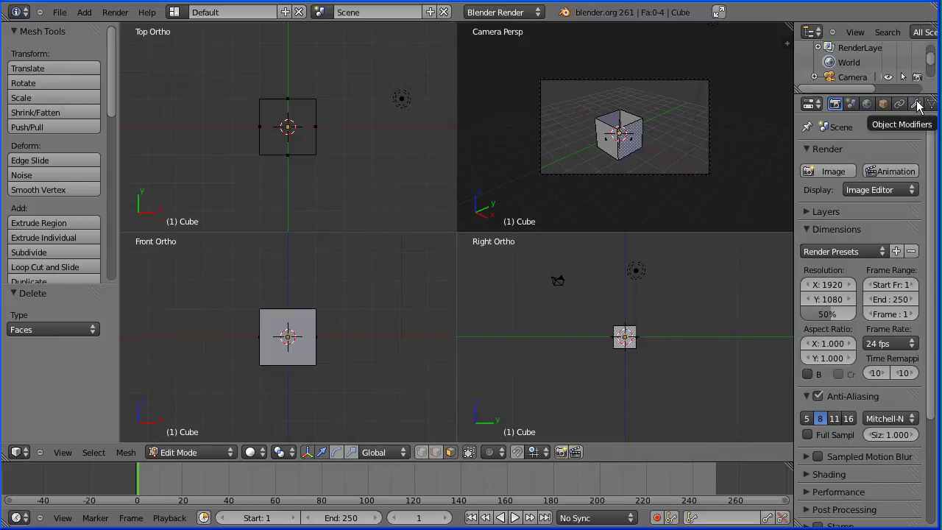
Step: Add a Mirror modifier to the open cube, mirroring across the X axis
click(917, 105)
click(854, 171)
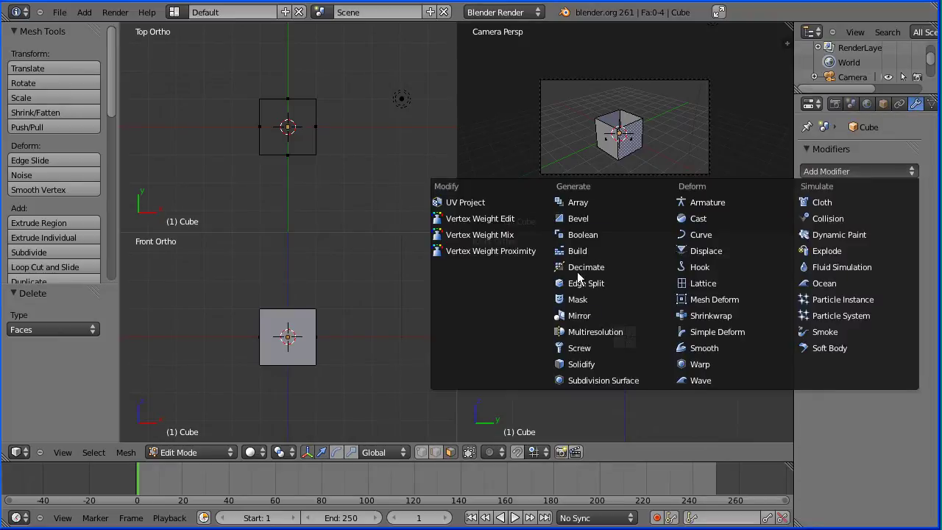
click(596, 315)
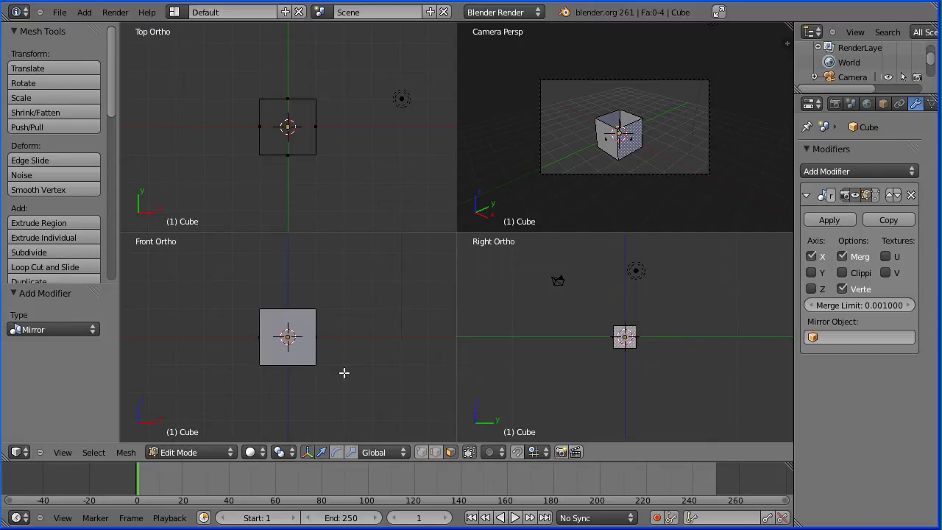
Step: Select the whole mesh and move it 1.1 units along the global X axis
key(a)
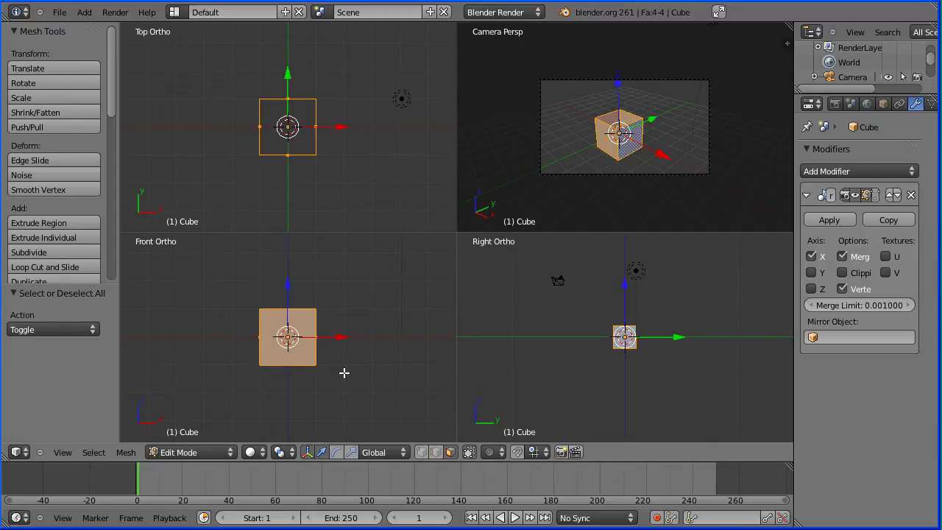
key(g)
key(x)
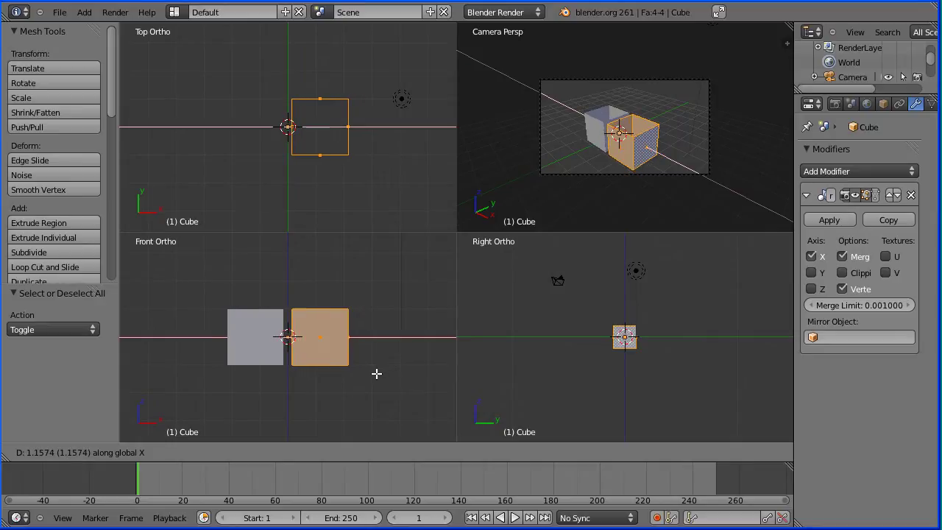
text(1.1)
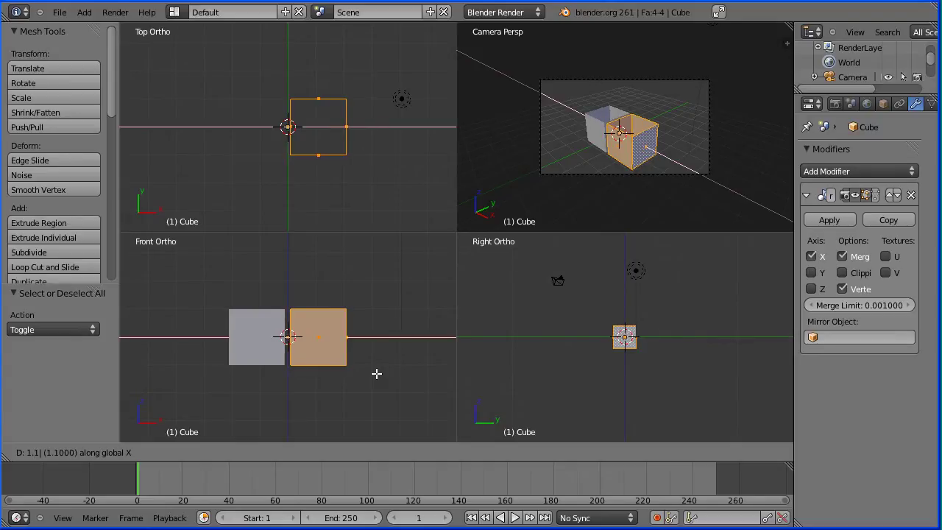
key(Return)
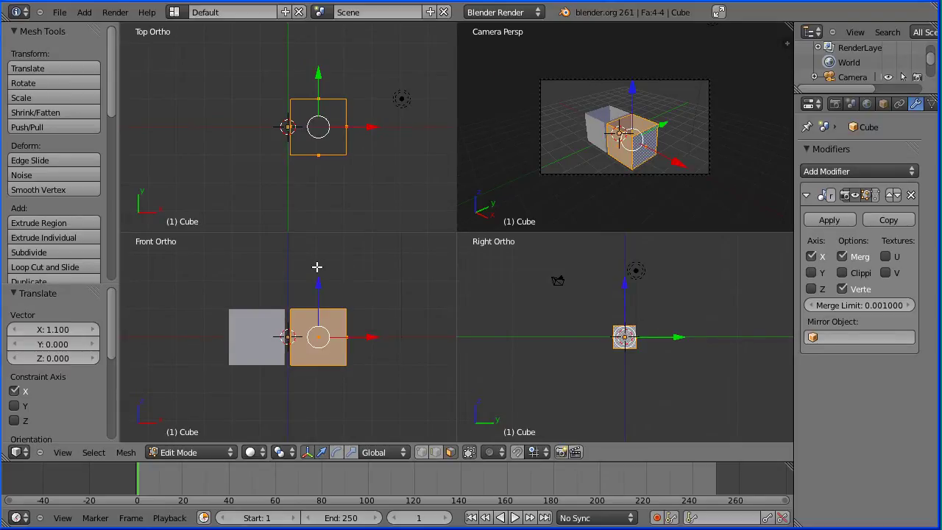
Step: Scale the selected mesh by 2 along the global Z axis
key(s)
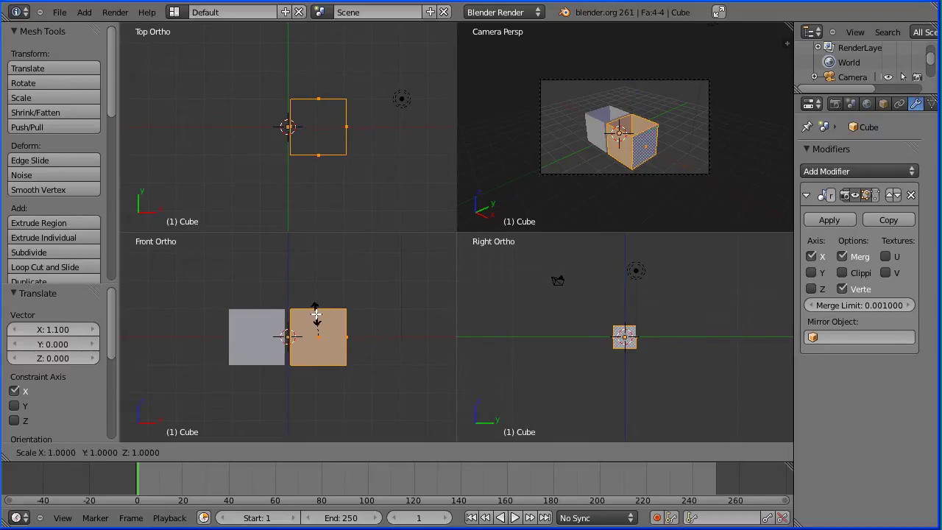
key(z)
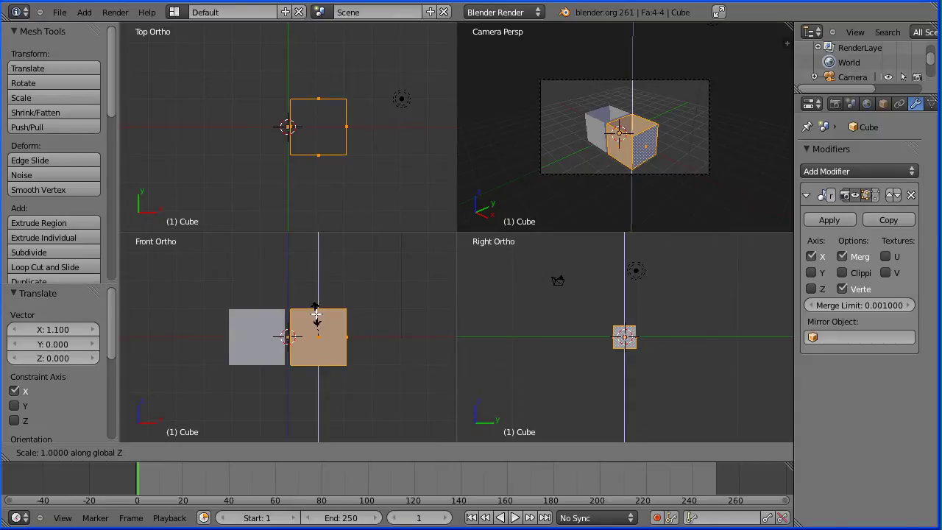
mouse_move(315, 295)
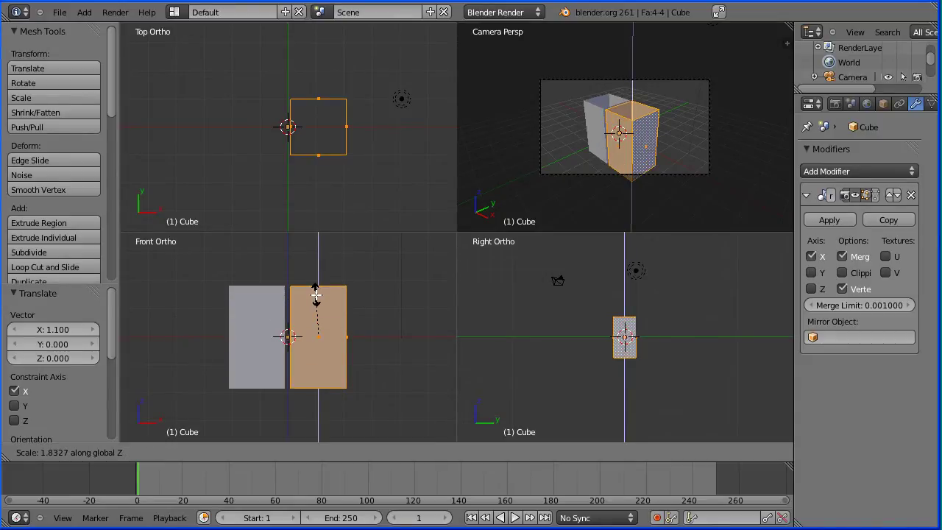
text(2)
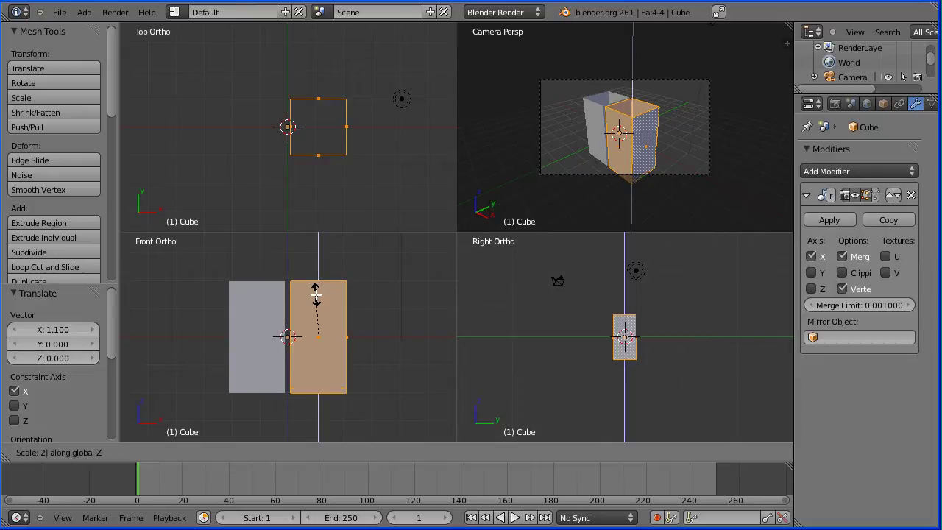
key(Return)
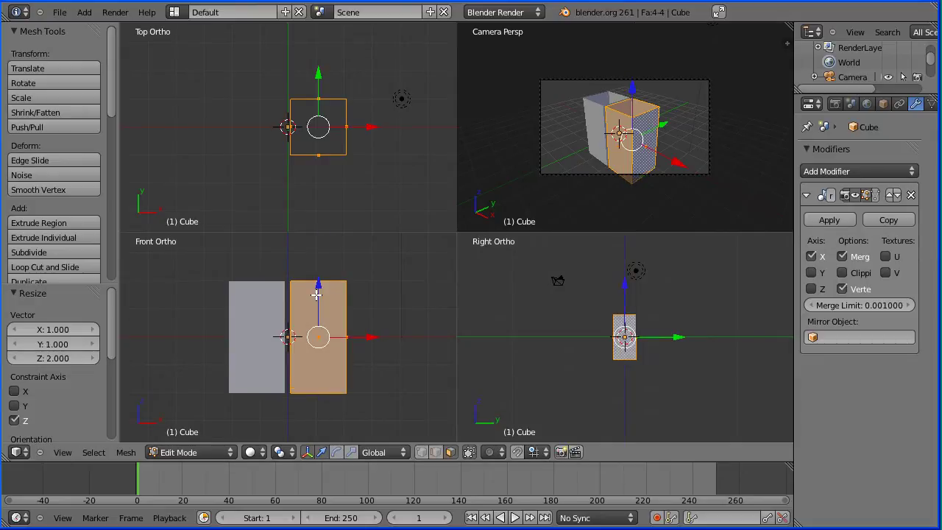
Step: Add a horizontal loop cut around the middle of the box, left centred without sliding
click(75, 268)
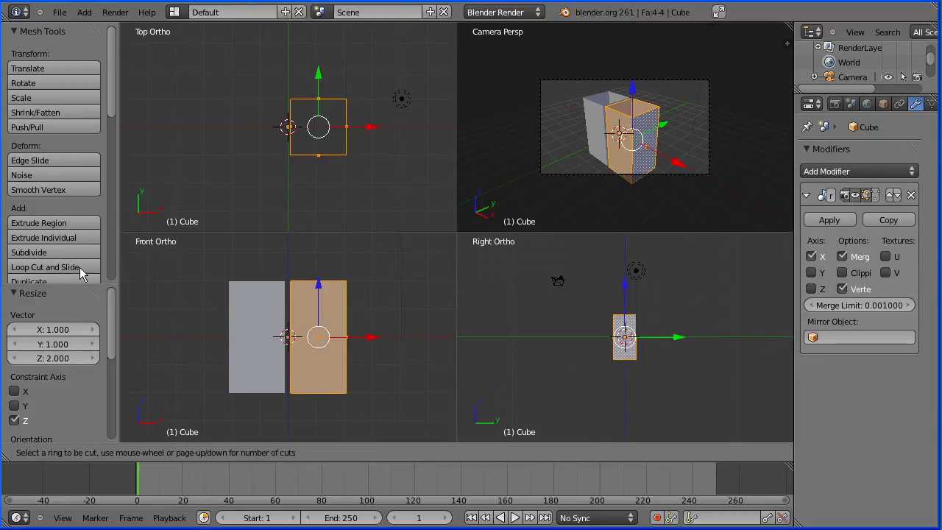
click(291, 332)
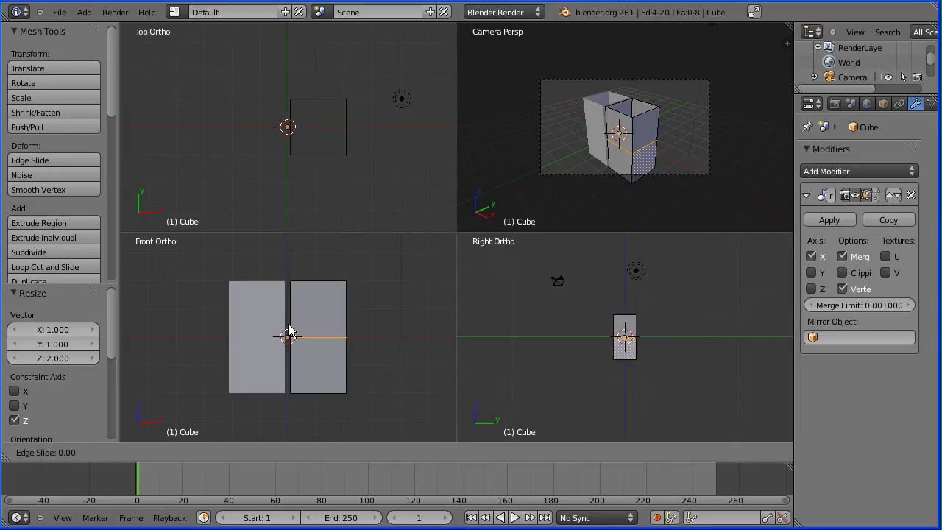
right_click(287, 331)
key(Tab)
key(Tab)
Step: Apply the Mirror modifier in Object Mode and return to Edit Mode
click(197, 452)
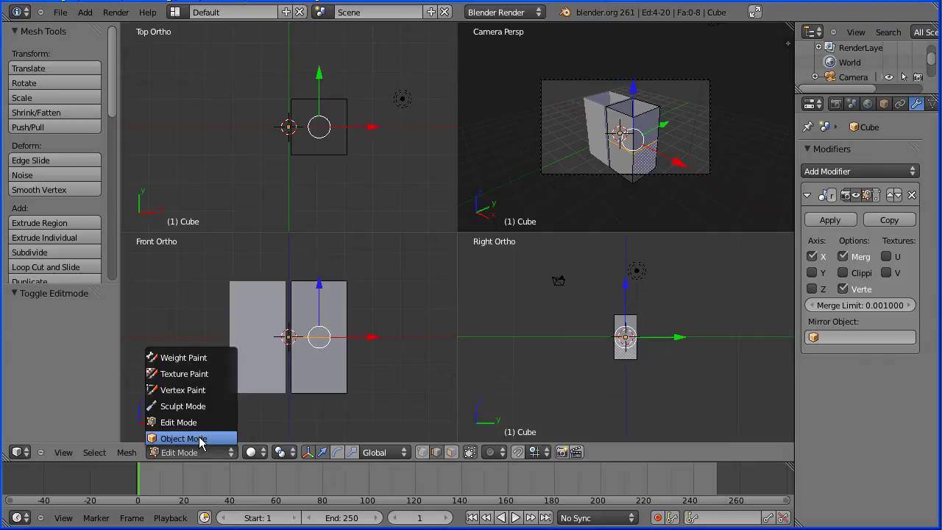
click(200, 438)
click(829, 220)
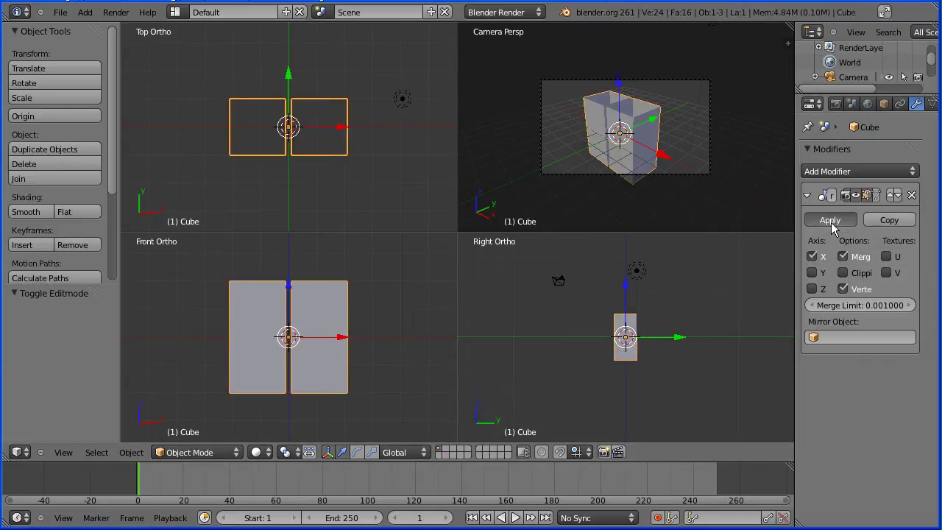
click(215, 453)
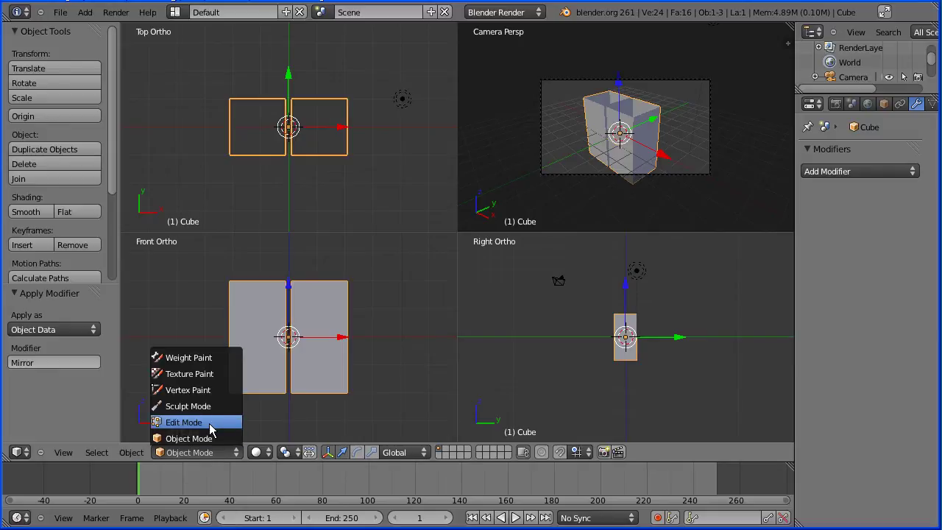
click(206, 425)
Step: Turn off quad view and view both boxes at an angle from above in a single 3D view
click(63, 452)
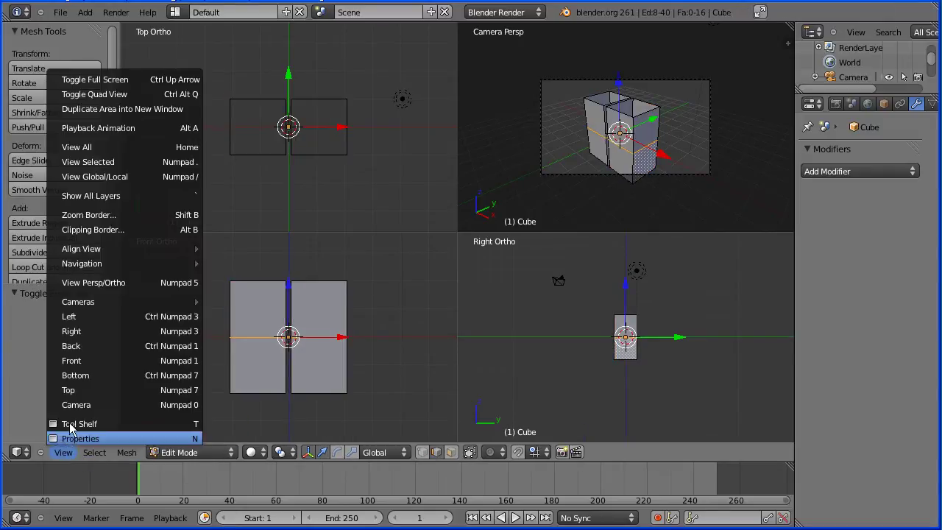
click(139, 94)
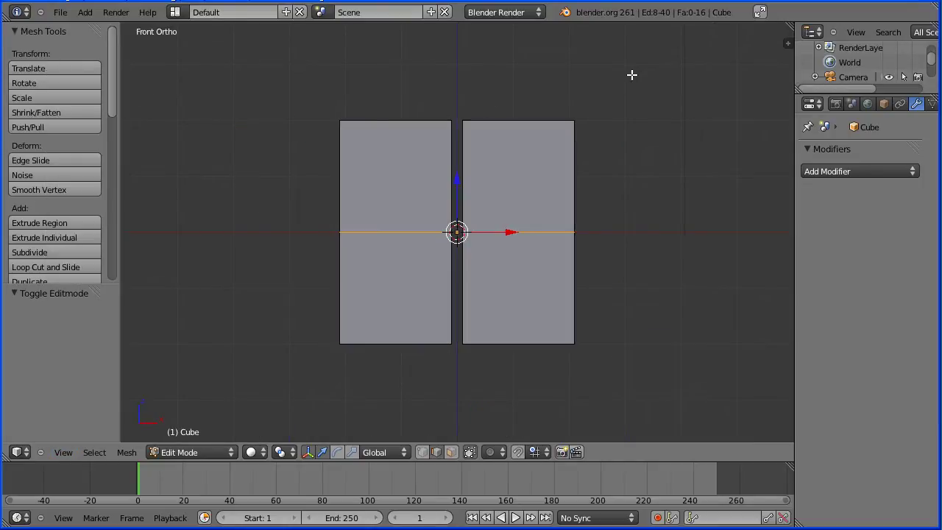
middle_drag(631, 76, 611, 119)
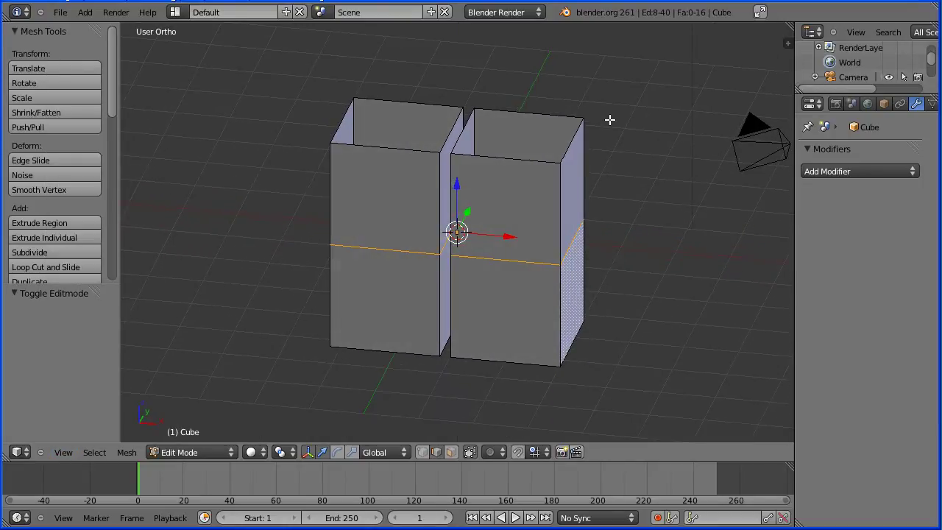
Step: Delete the two upper inner faces where the left and right boxes face each other
click(451, 454)
right_click(467, 141)
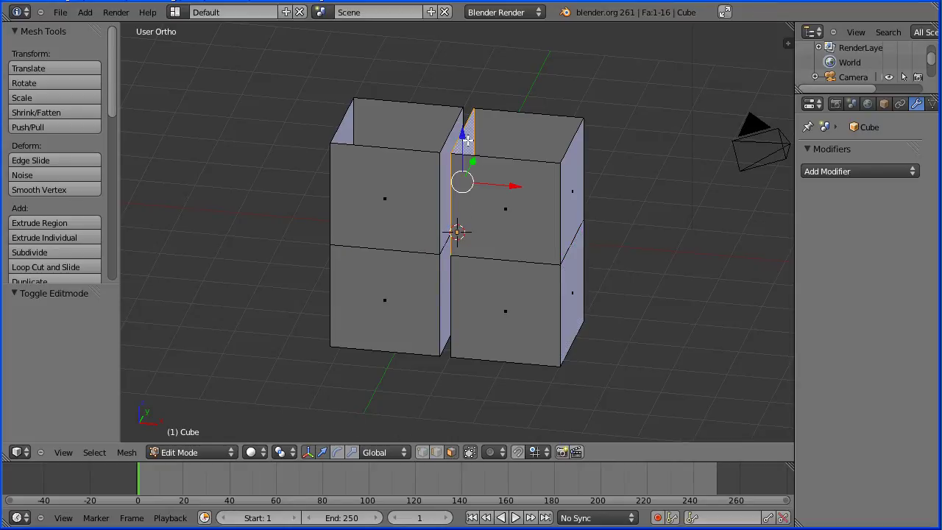
key(x)
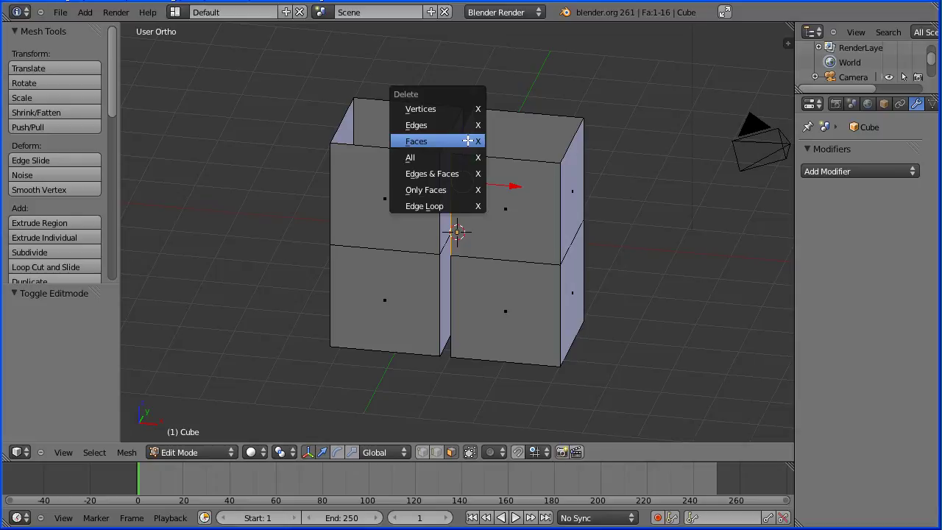
click(457, 140)
right_click(456, 139)
key(x)
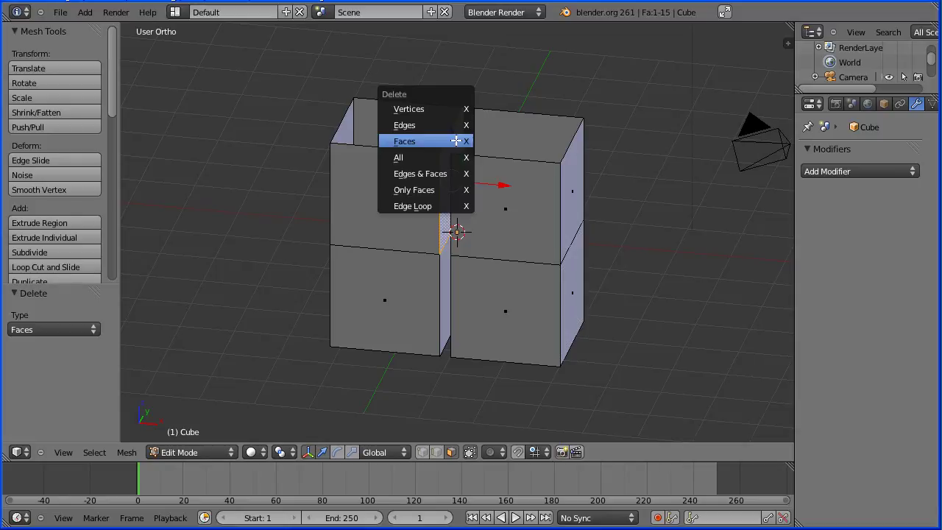
click(431, 139)
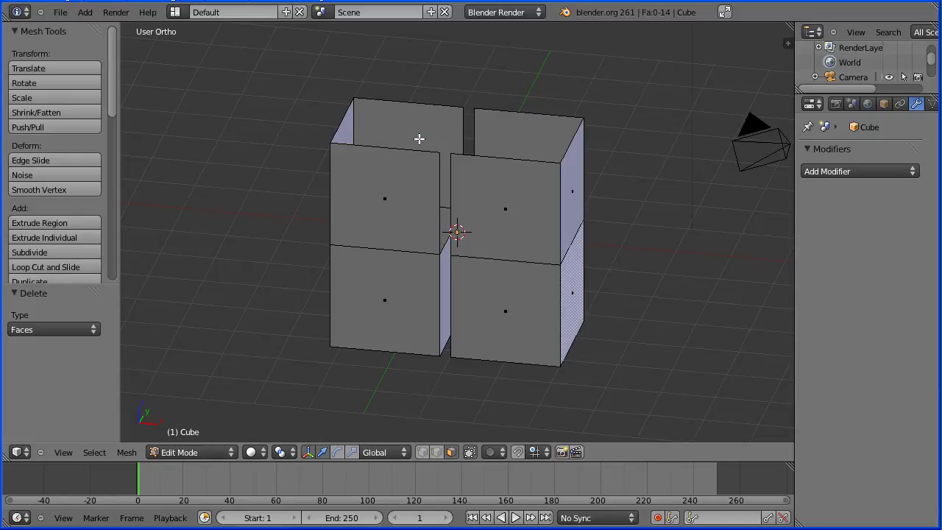
Step: Hide the transform manipulator and make a crotch face from the four inner mid-height vertices between the two boxes
middle_drag(496, 78, 485, 124)
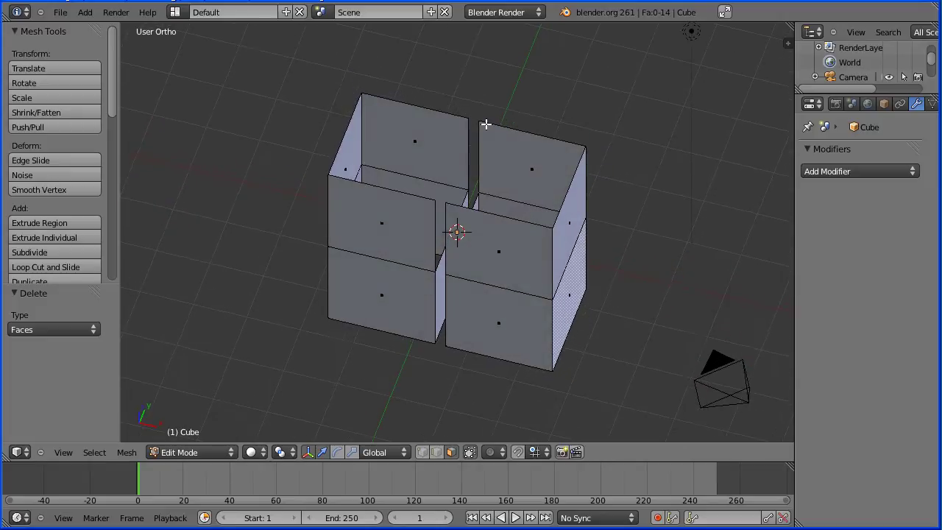
click(424, 452)
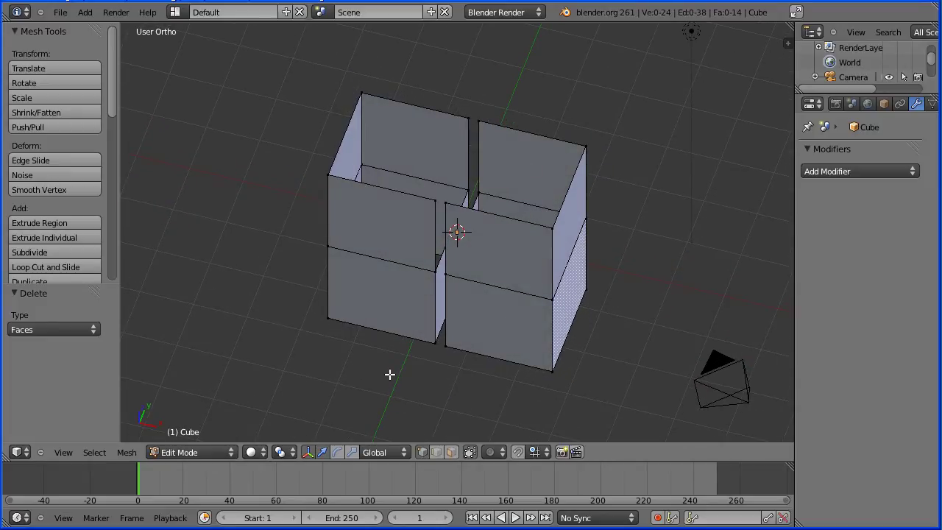
right_click(433, 274)
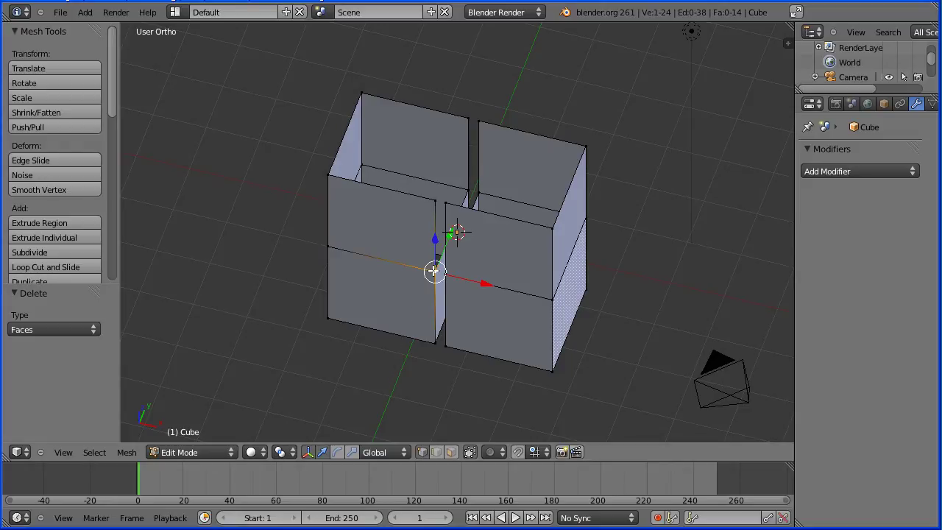
click(308, 453)
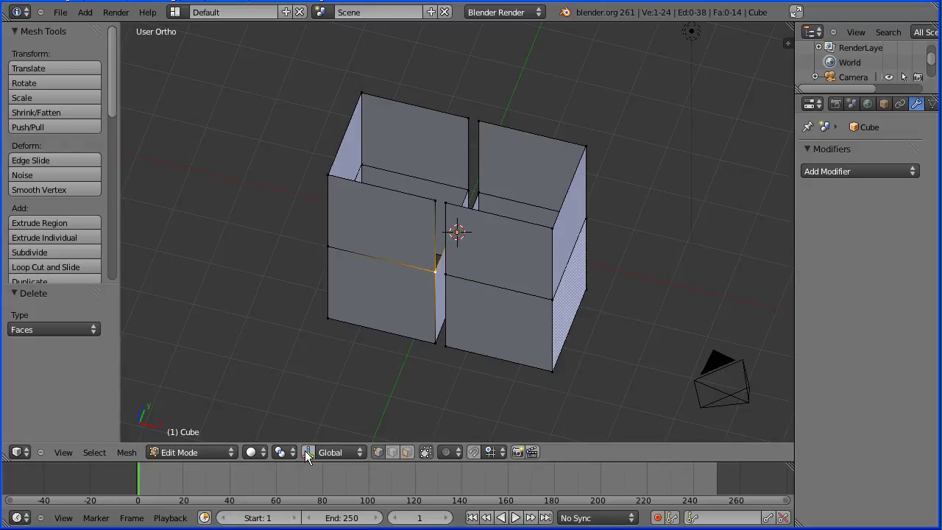
shift+right_click(447, 273)
shift+right_click(479, 194)
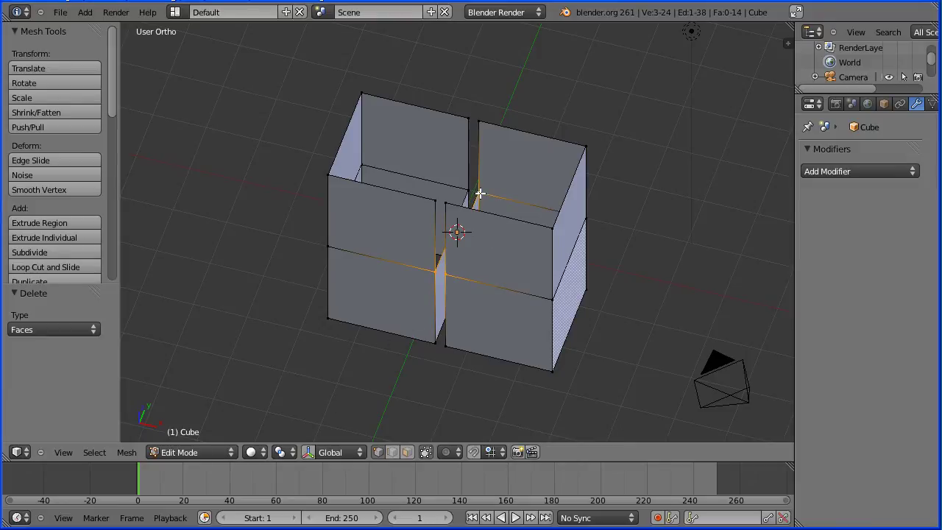
shift+right_click(468, 190)
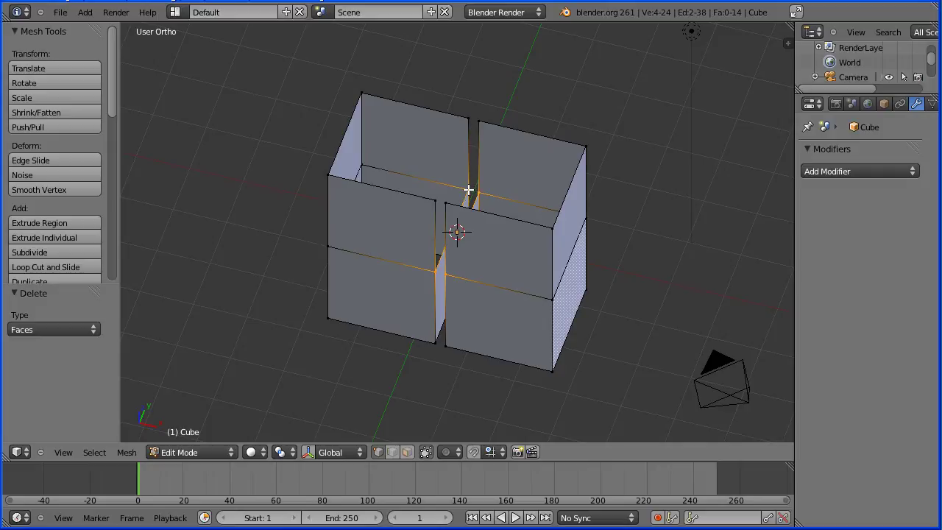
click(129, 452)
mouse_move(178, 230)
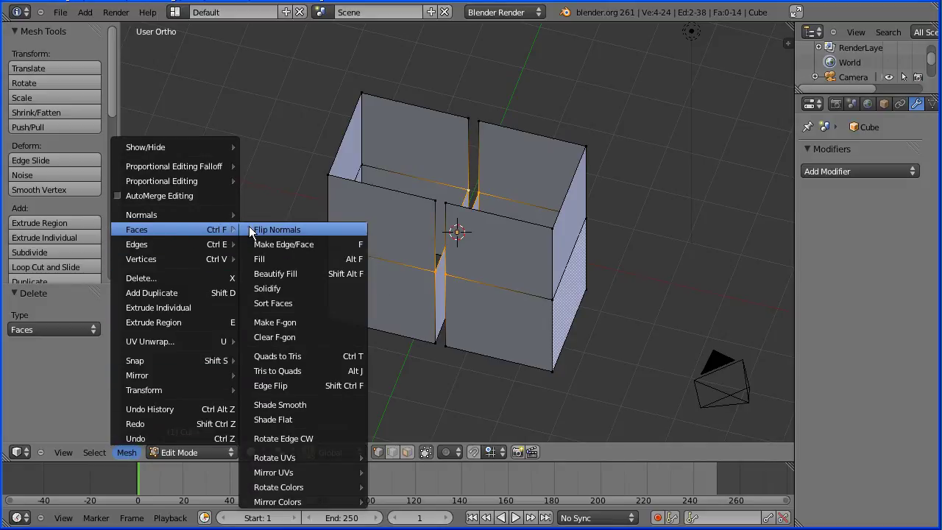
click(351, 245)
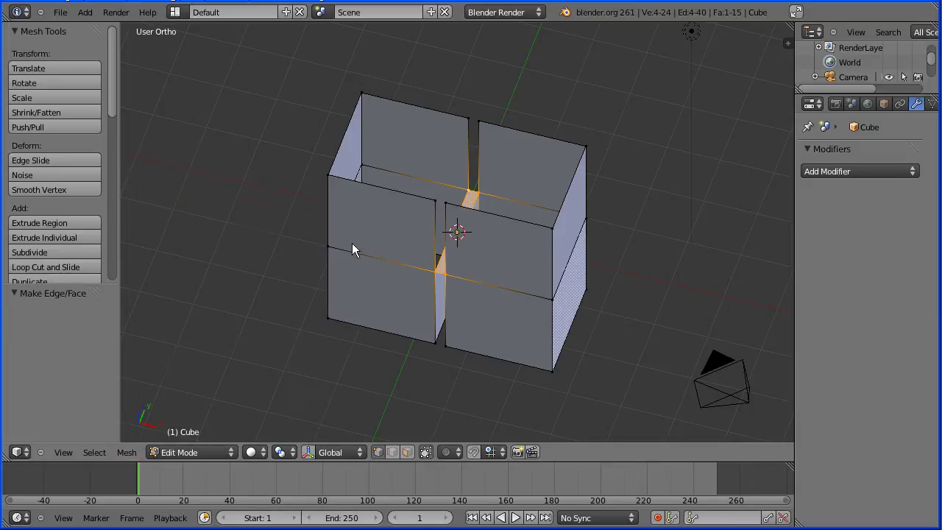
Step: Fill the front upper gap between the boxes with a face from its four corner vertices
right_click(436, 274)
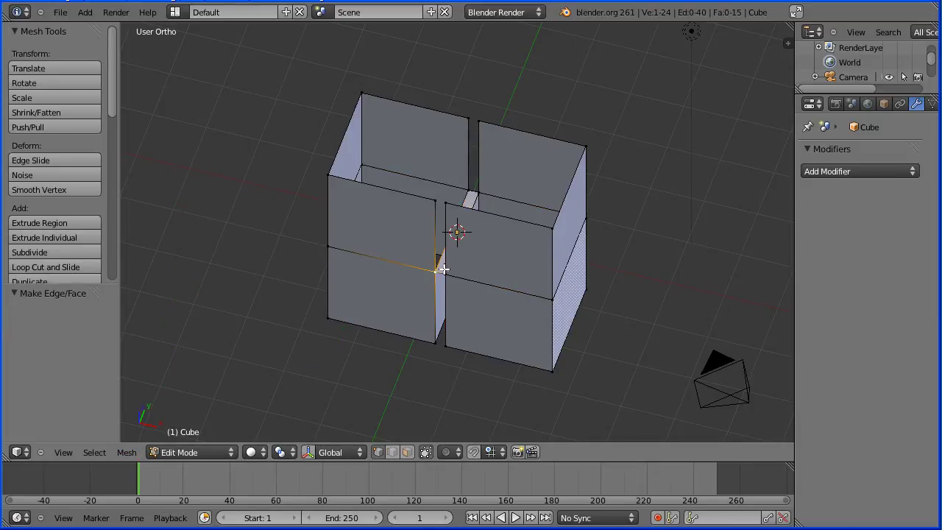
shift+right_click(445, 276)
shift+right_click(442, 202)
shift+right_click(437, 201)
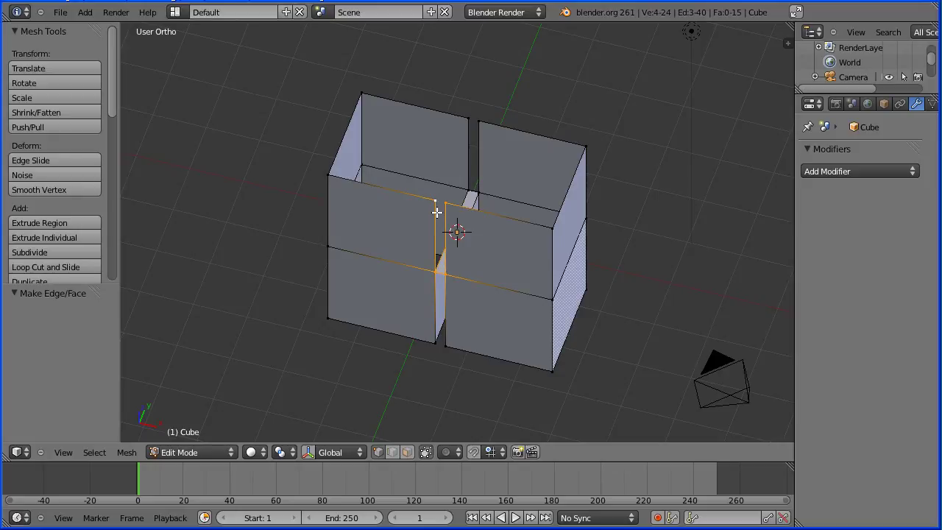
key(f)
Step: Fill the rear upper gap between the boxes with a face from its four corner vertices
right_click(469, 190)
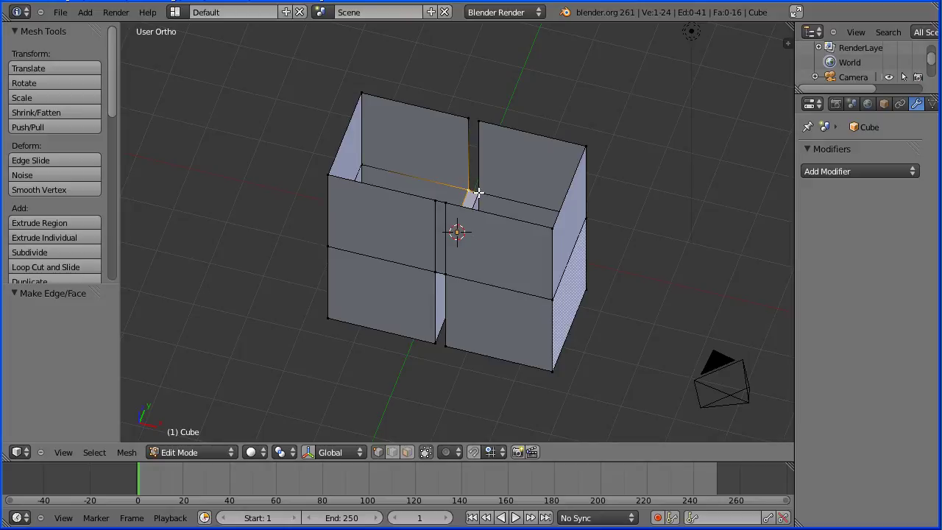
shift+right_click(479, 191)
shift+right_click(479, 120)
shift+right_click(468, 118)
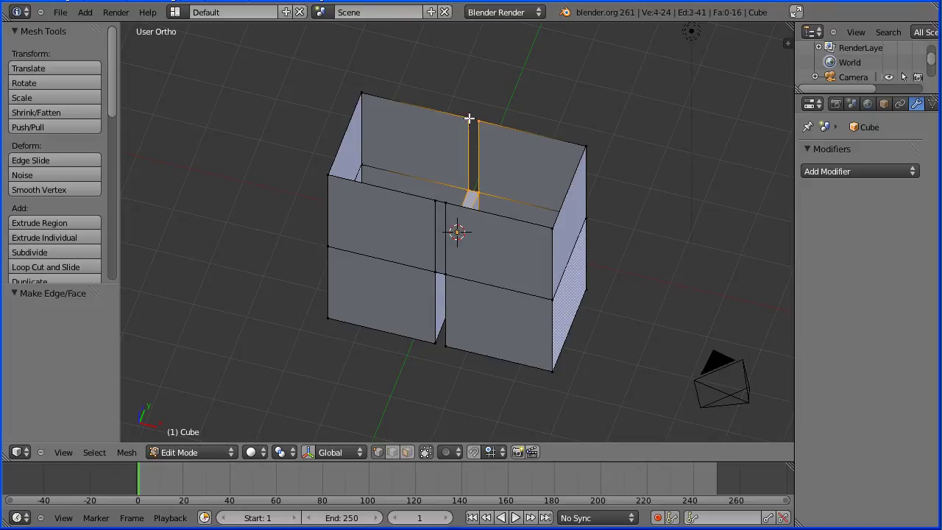
key(f)
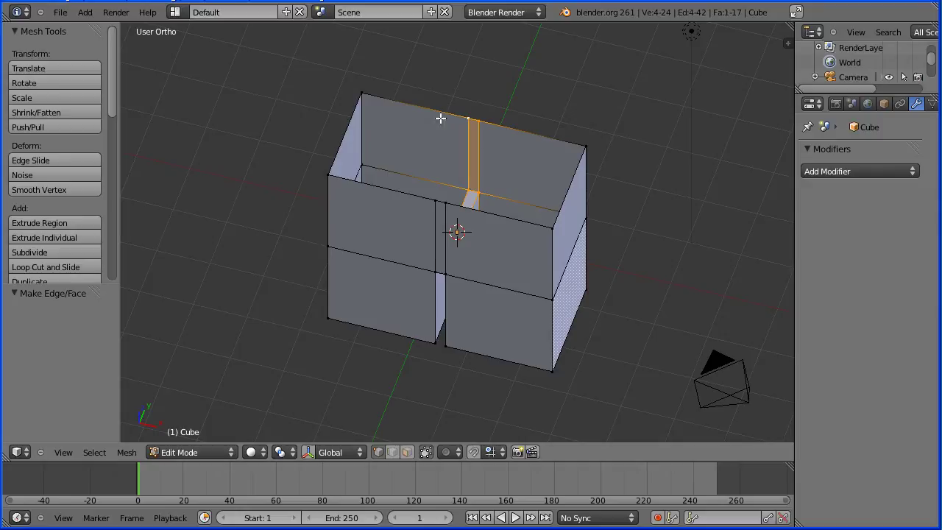
Step: Add a Subdivision Surface modifier to the mesh and set its View subdivisions to 2
key(Tab)
key(Tab)
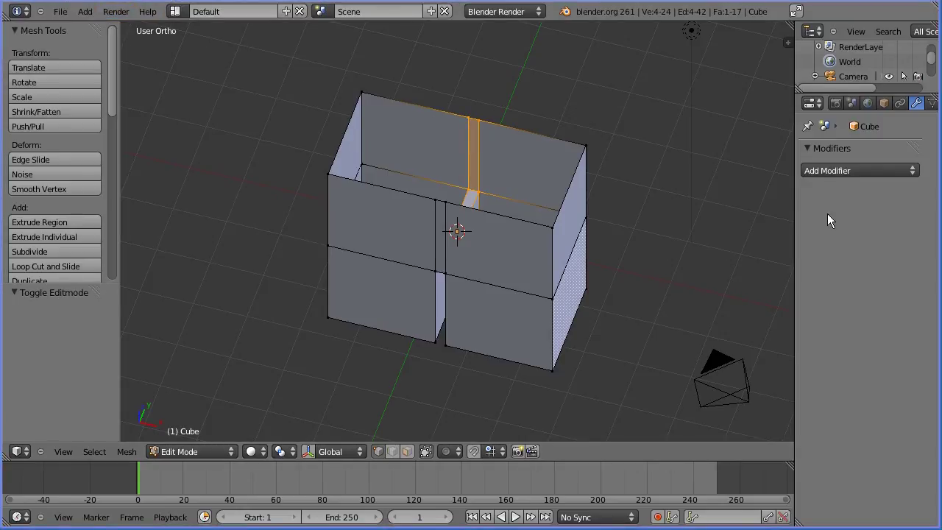
click(837, 172)
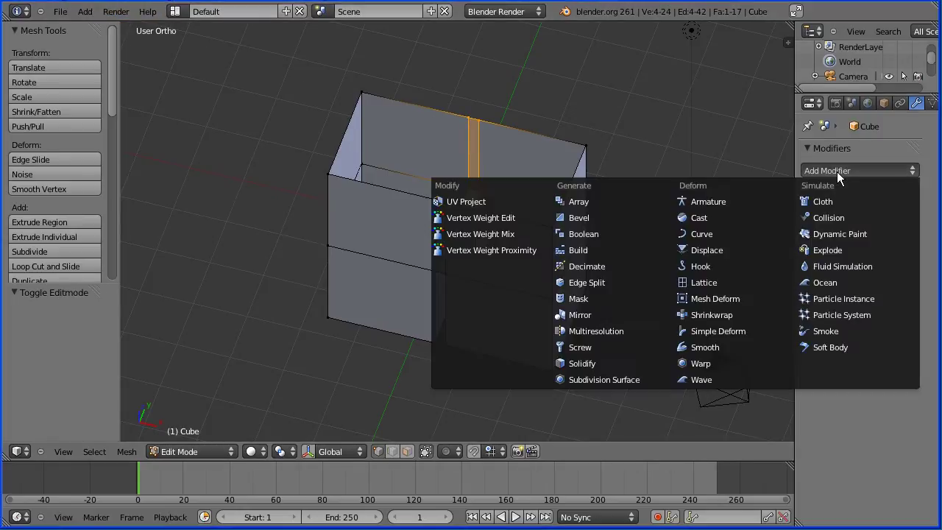
click(653, 381)
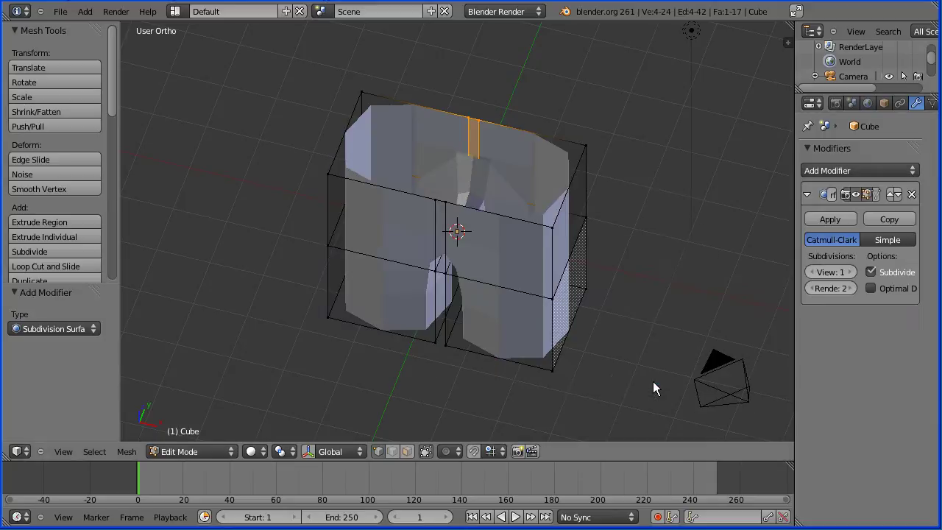
click(850, 272)
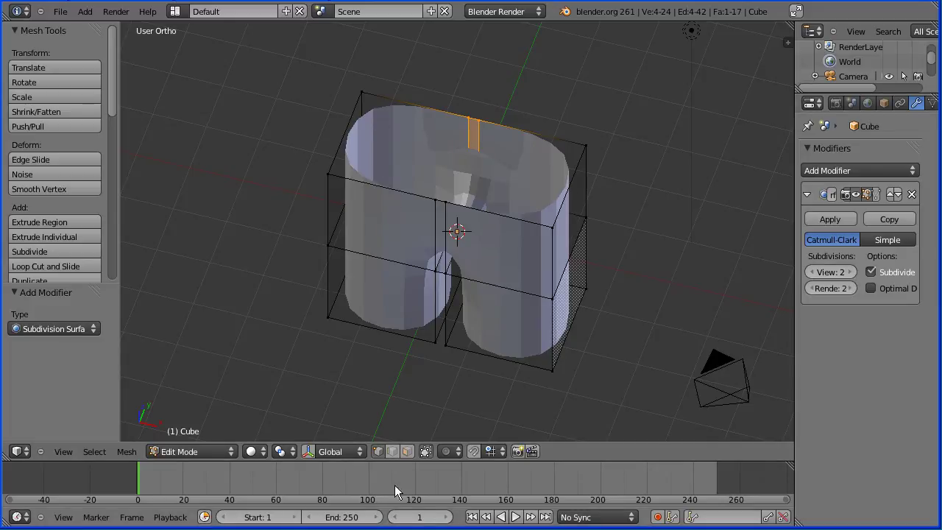
Step: Select the top waist edge loop in edge select mode and scale it uniformly to about 0.913
click(391, 452)
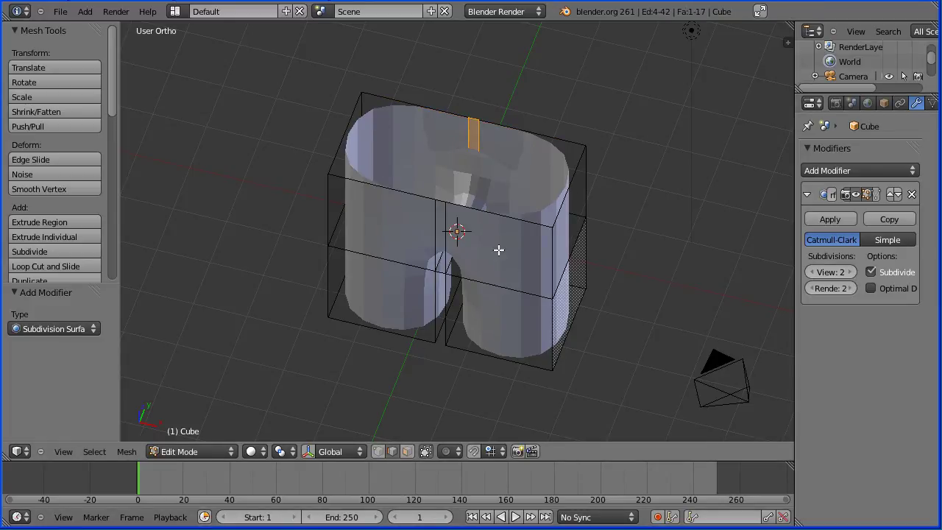
alt+right_click(566, 193)
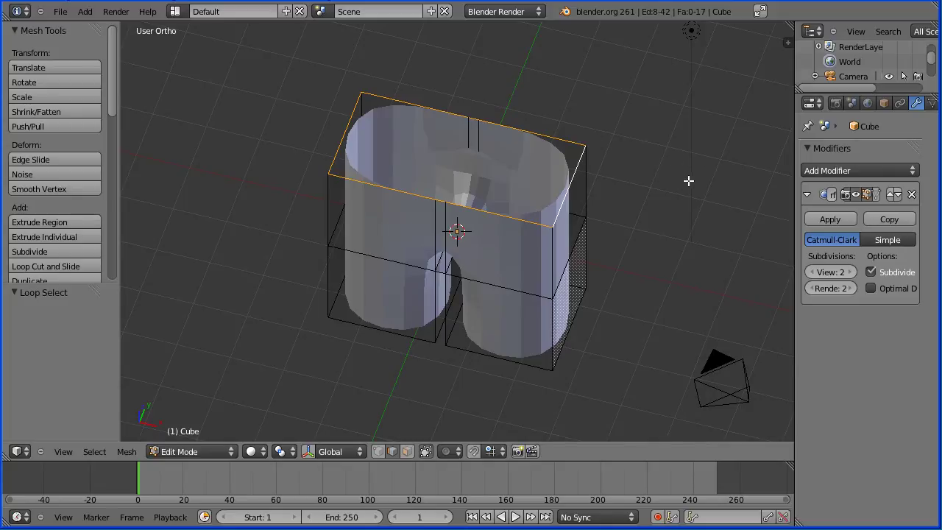
key(s)
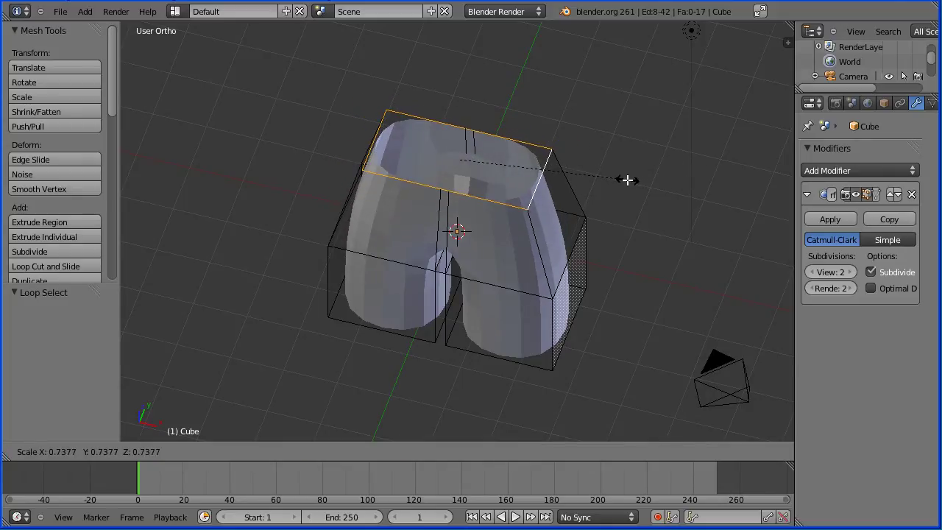
click(667, 184)
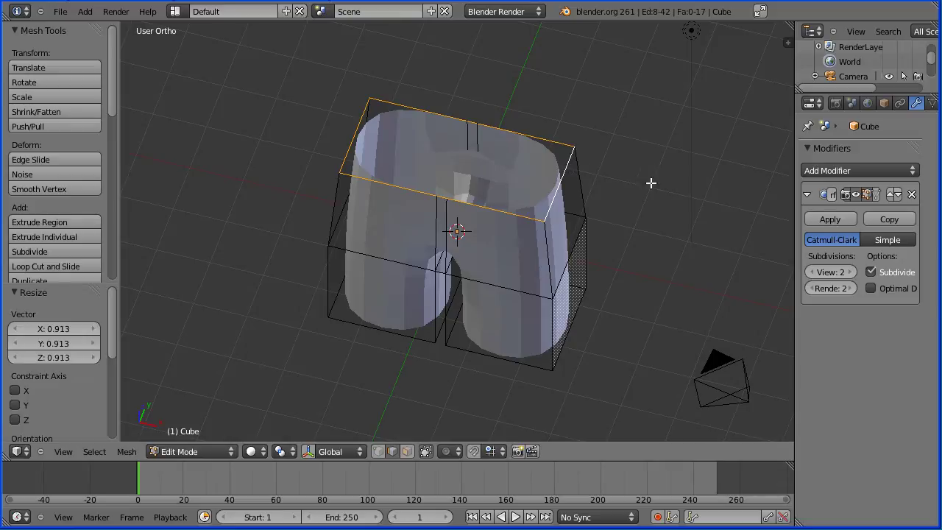
Step: Apply the Subdivision Surface modifier in Object Mode and return to Edit Mode
click(193, 452)
click(193, 436)
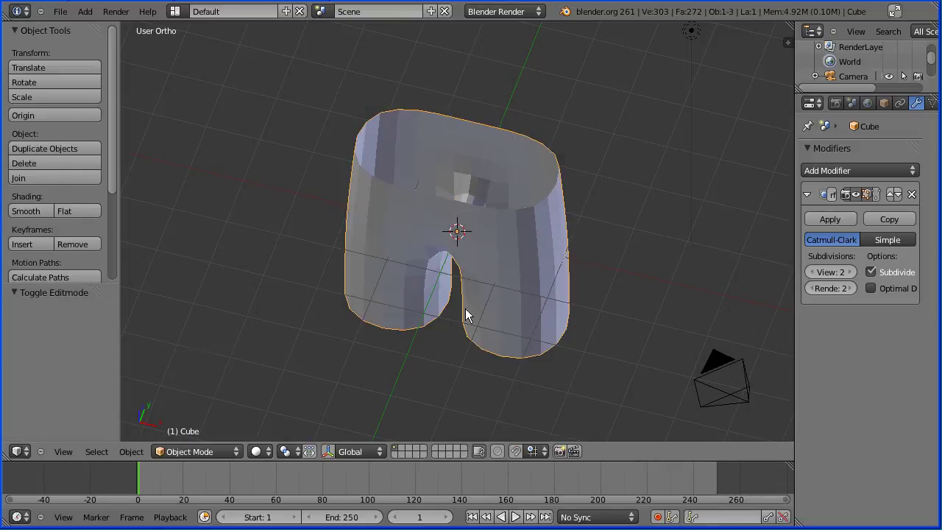
click(830, 219)
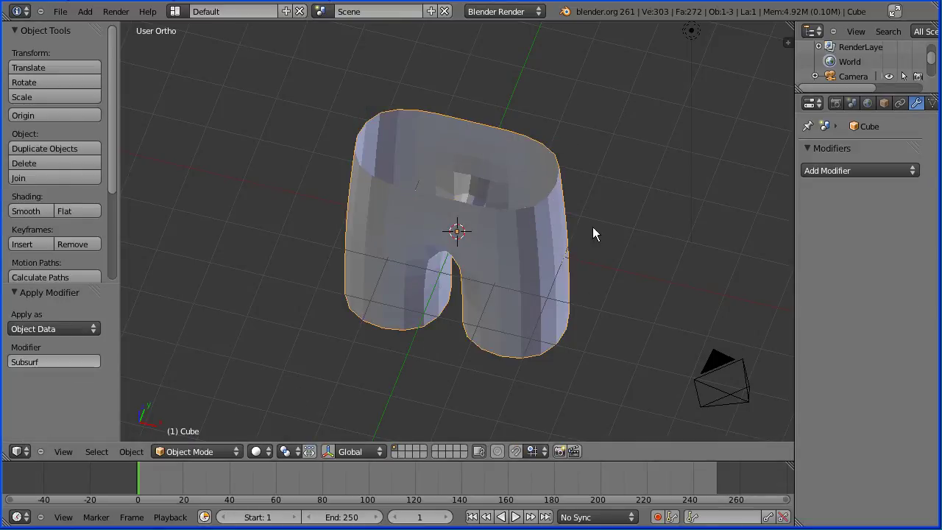
click(213, 449)
click(210, 421)
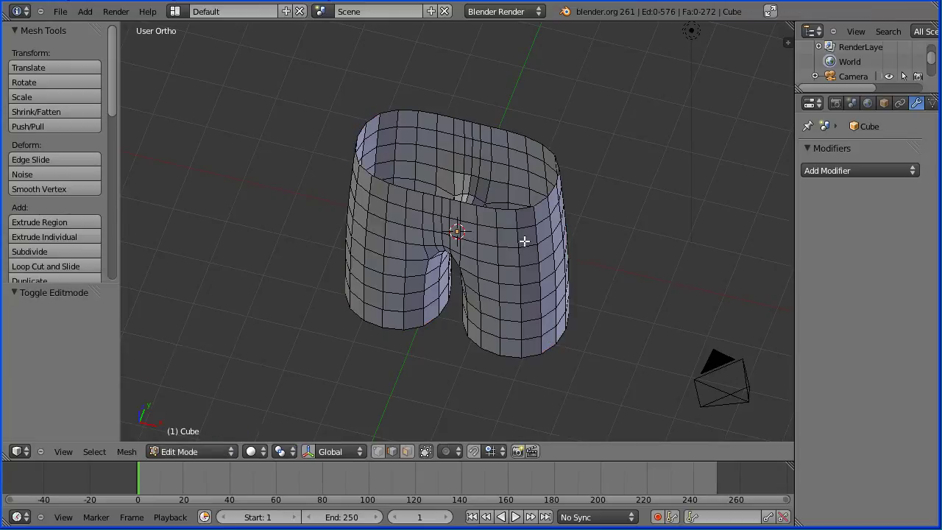
Step: In front view, box-select the visible geometry of the shorts' negative X half and delete its vertices
middle_drag(638, 328, 591, 254)
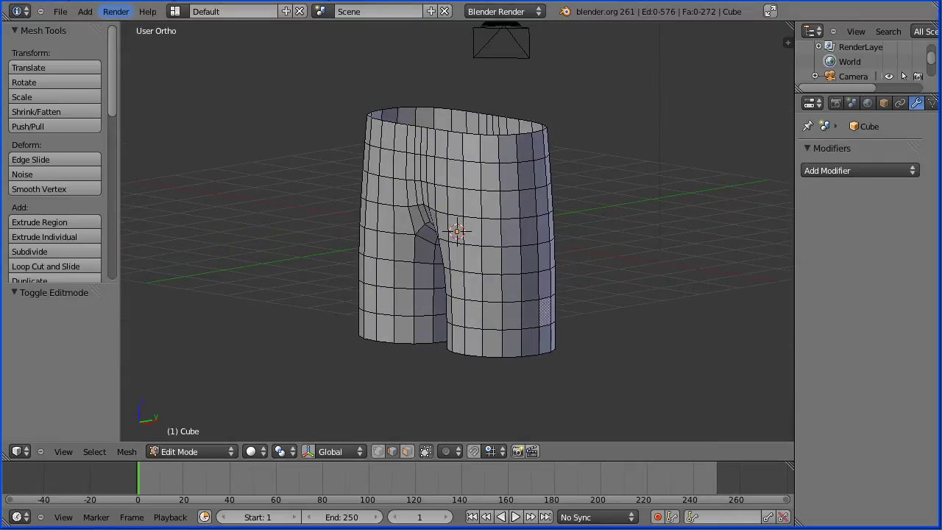
click(72, 451)
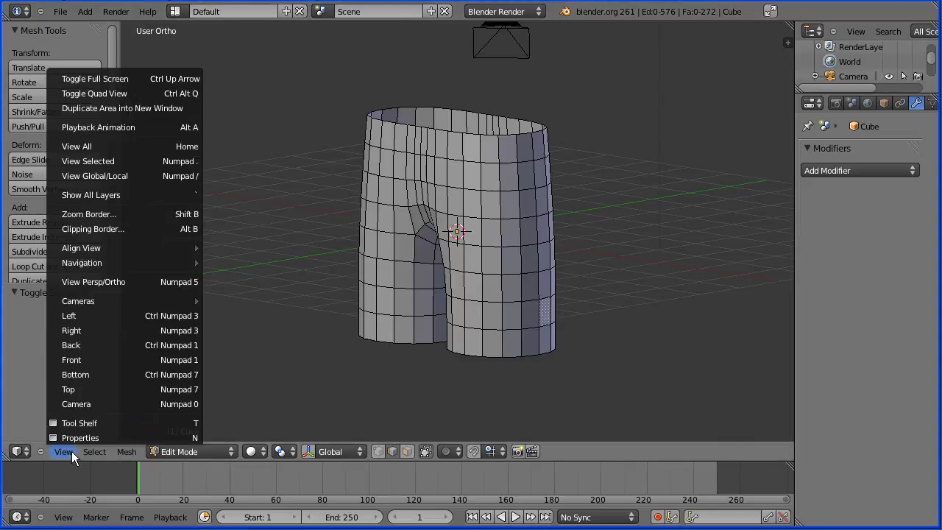
click(95, 370)
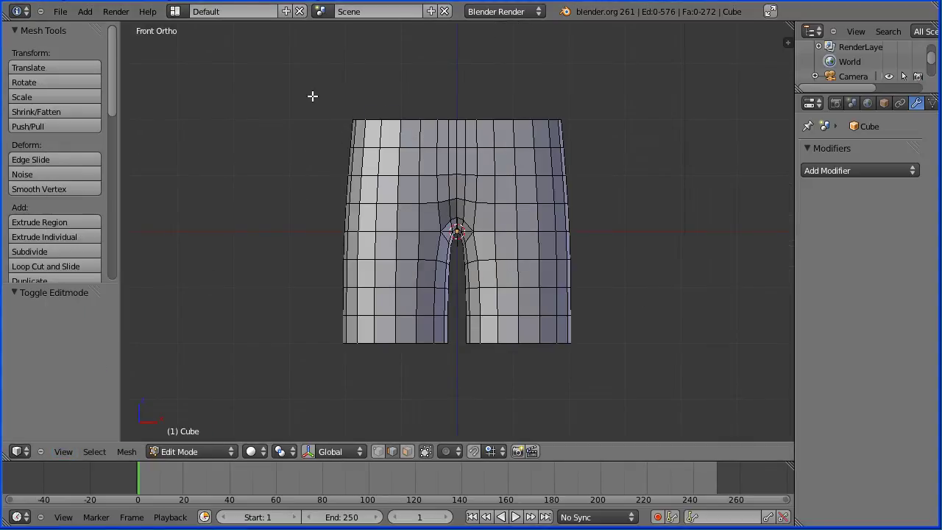
key(b)
drag(312, 94, 456, 370)
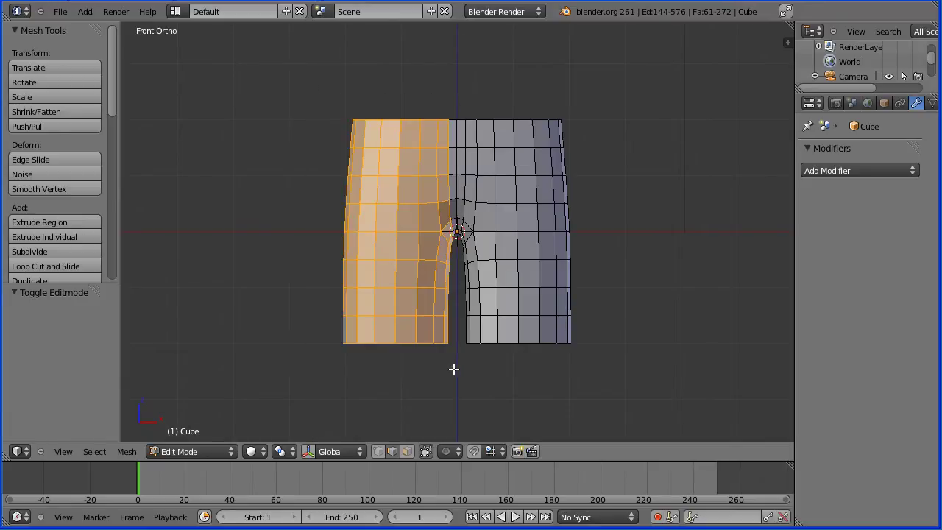
key(x)
click(452, 368)
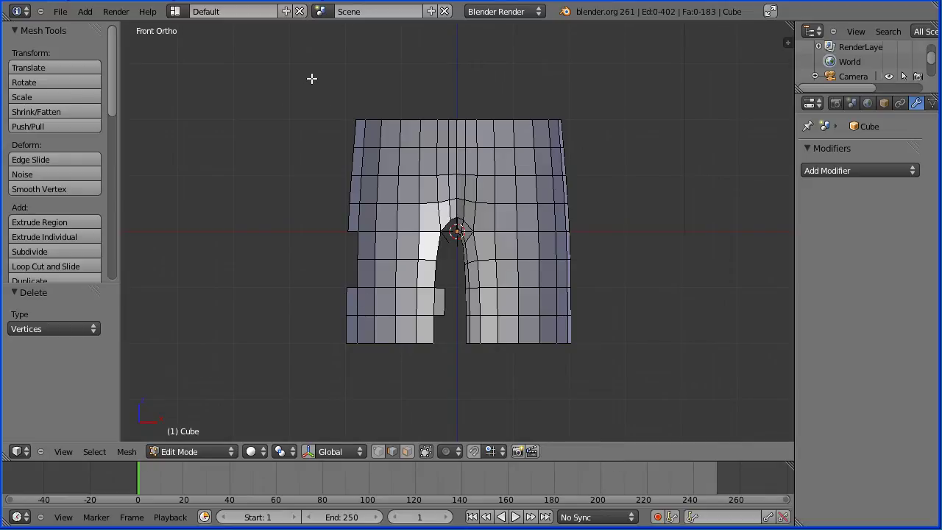
Step: Box-select the remaining rear geometry of the negative X half and delete its vertices
key(b)
drag(312, 78, 451, 373)
key(x)
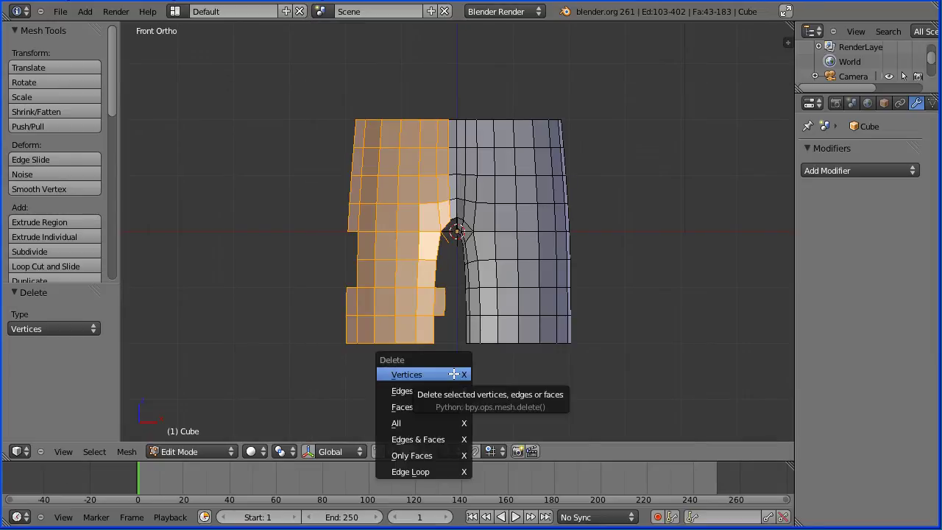
click(452, 374)
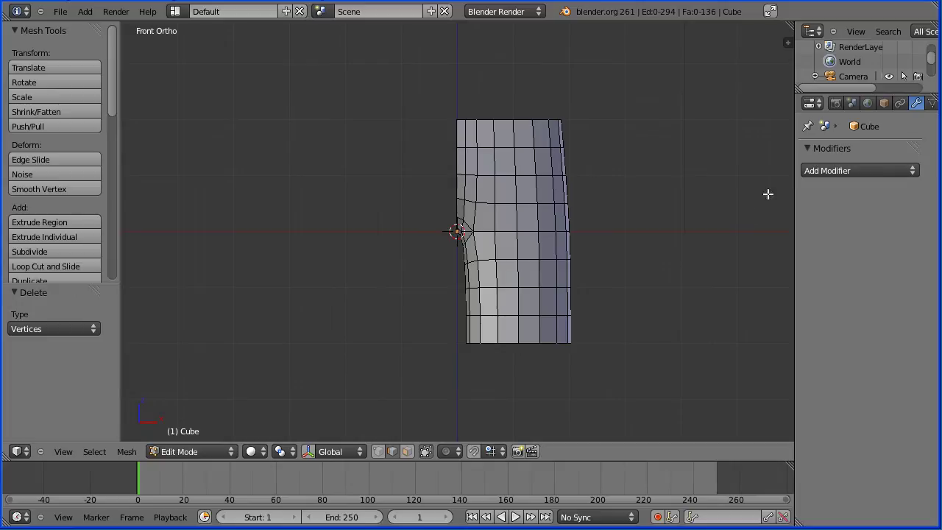
Step: Add a Mirror modifier to the half shorts and switch to quad view with the camera viewport set to the back view
click(843, 170)
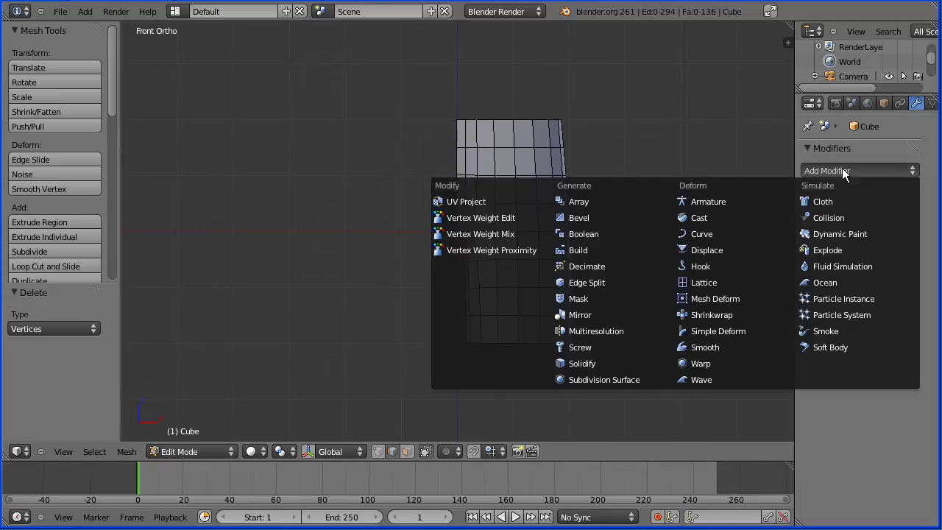
click(625, 314)
click(67, 451)
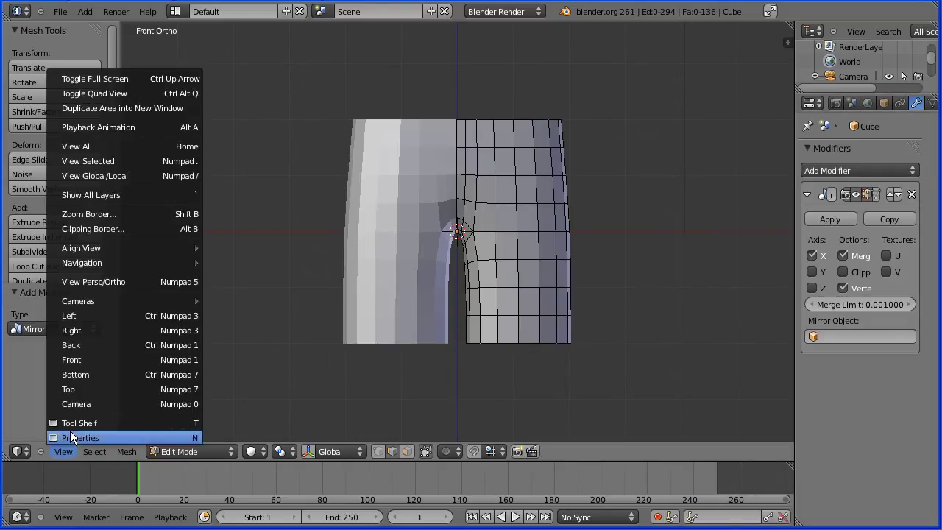
click(146, 97)
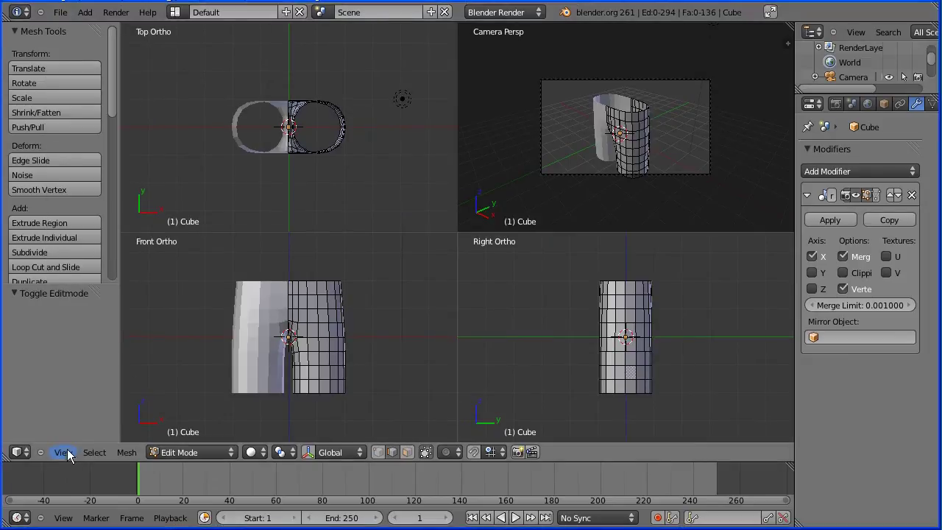
click(66, 451)
click(119, 349)
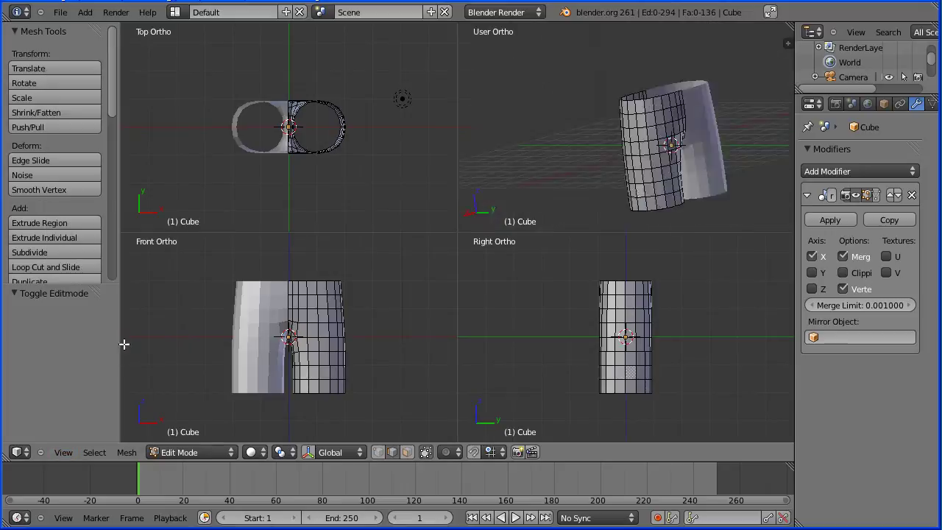
scroll(681, 175, up, 1)
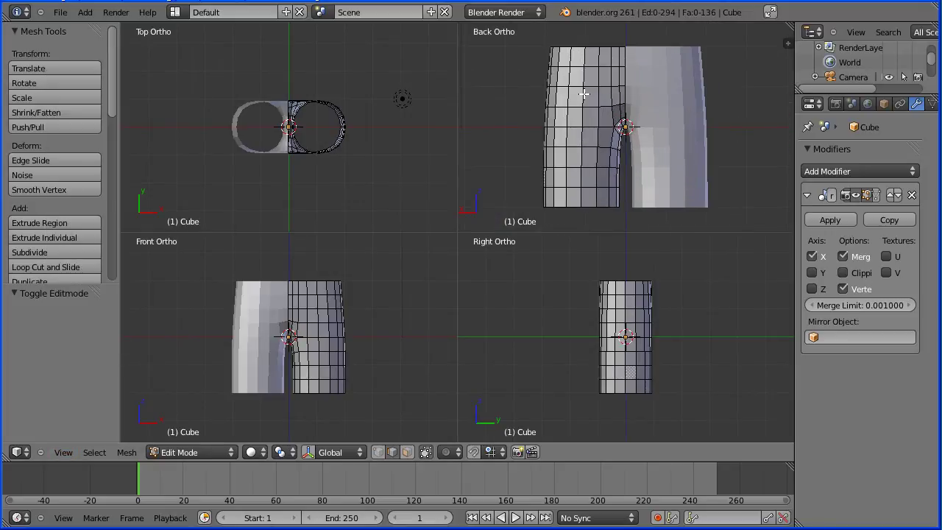
Step: Enable proportional editing and move the selected edge on the seat 0.5 along Y with smooth falloff and a proportional size of 1.95
click(448, 450)
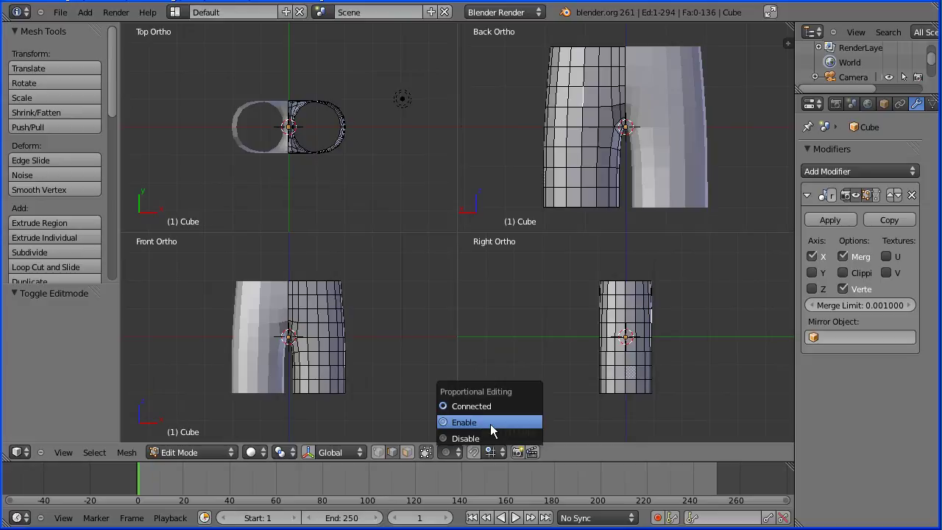
click(475, 426)
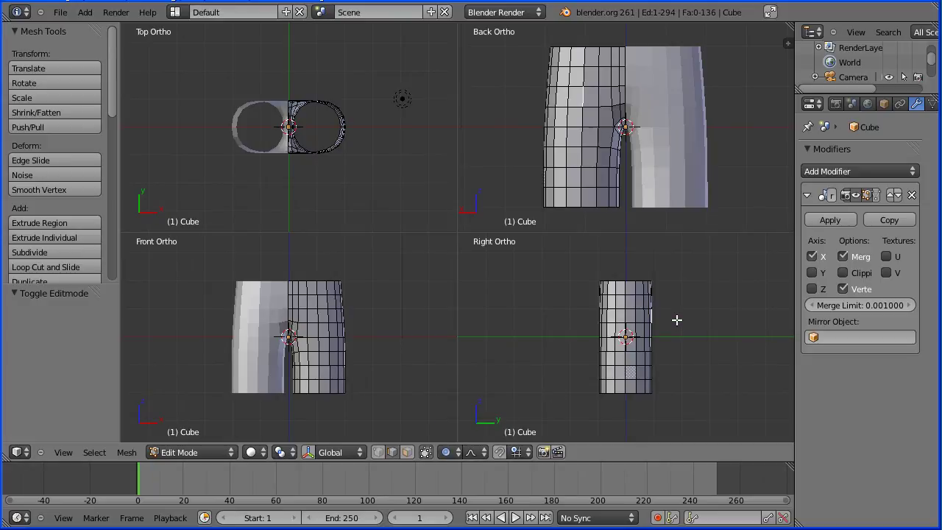
key(g)
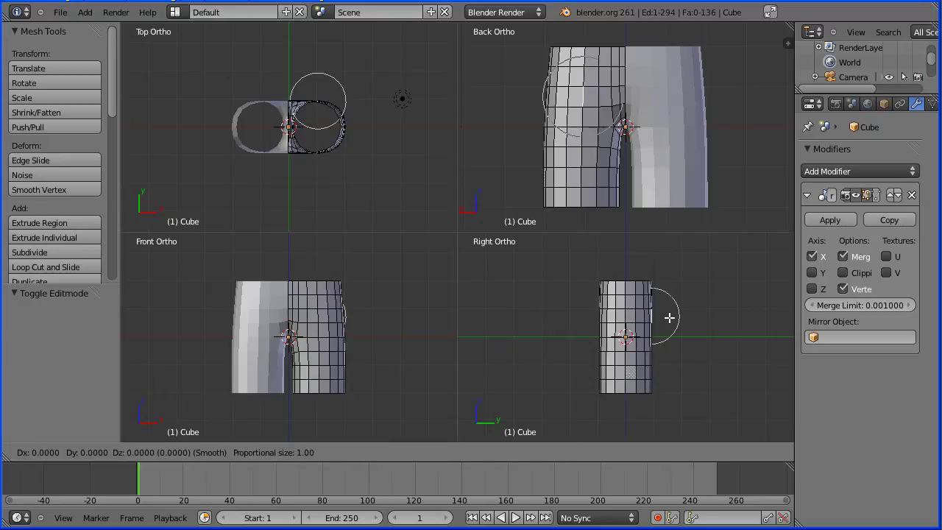
key(y)
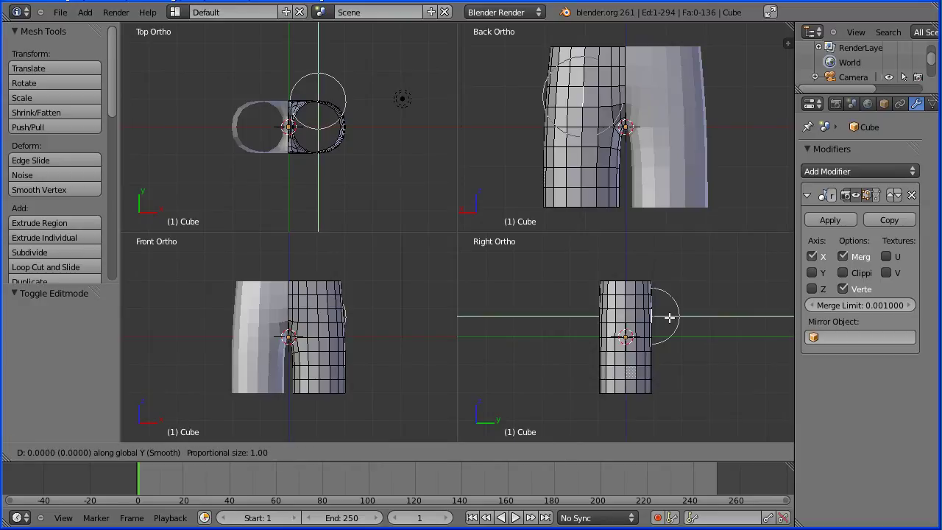
scroll(690, 315, up, 1)
scroll(690, 315, down, 5)
scroll(689, 315, down, 3)
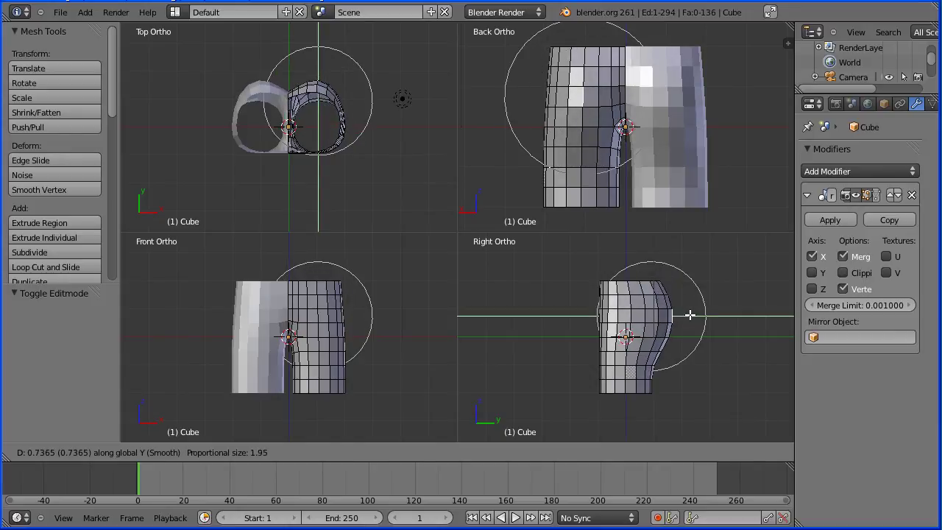
key(0)
key(5)
key(Return)
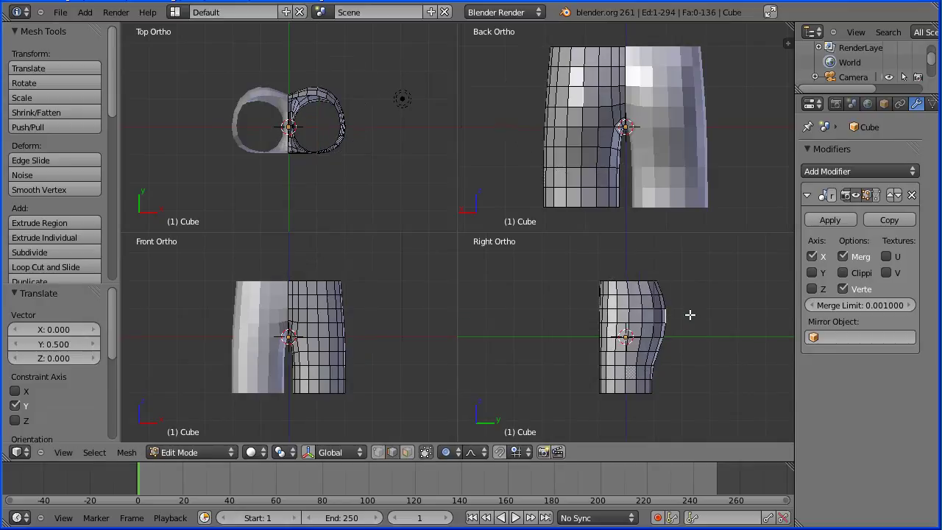
Step: Apply the Mirror modifier in Object Mode and return to Edit Mode
key(Tab)
key(Tab)
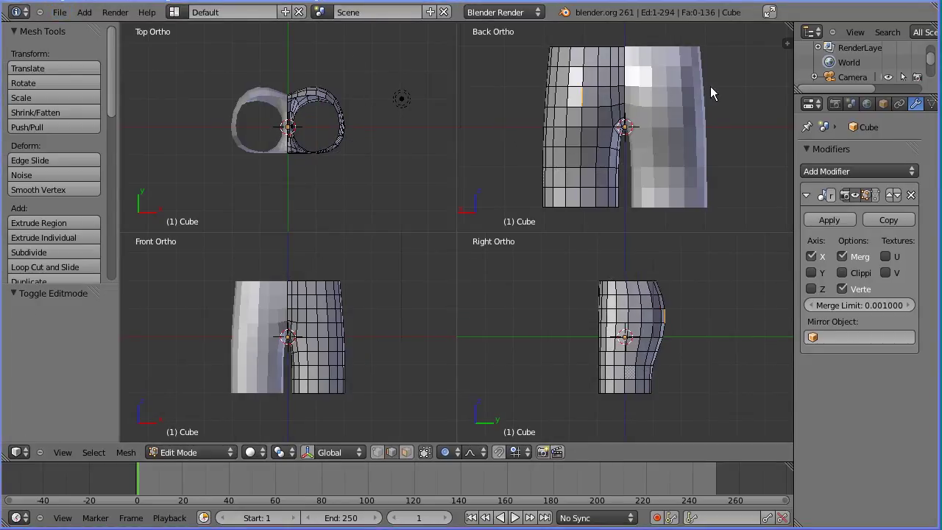
middle_drag(729, 88, 581, 168)
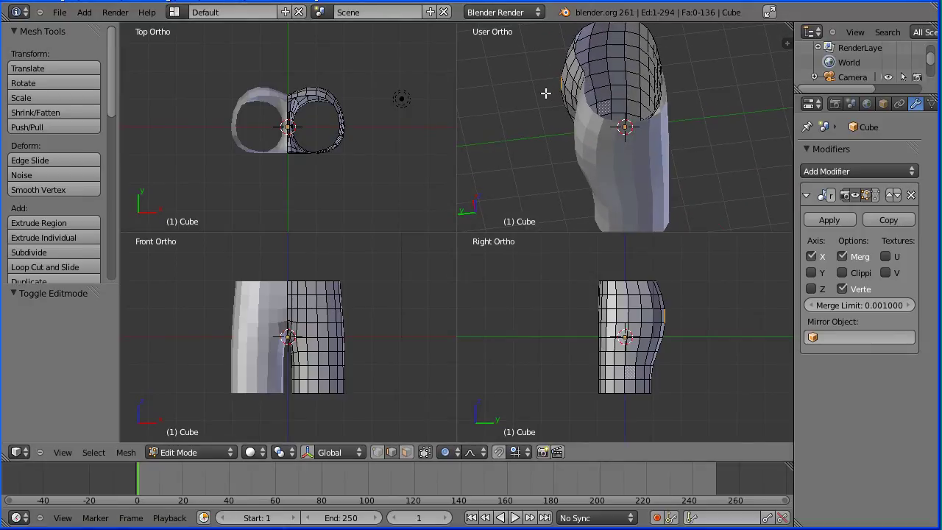
click(194, 450)
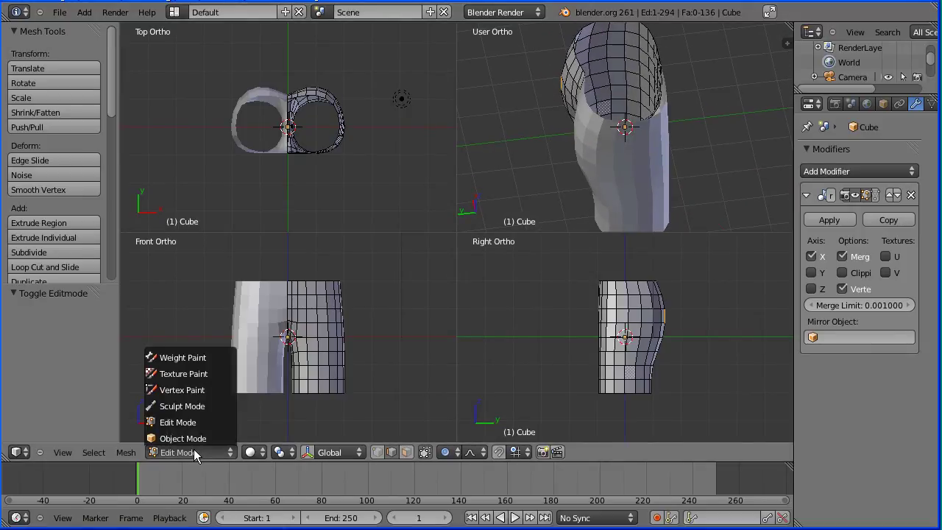
click(203, 440)
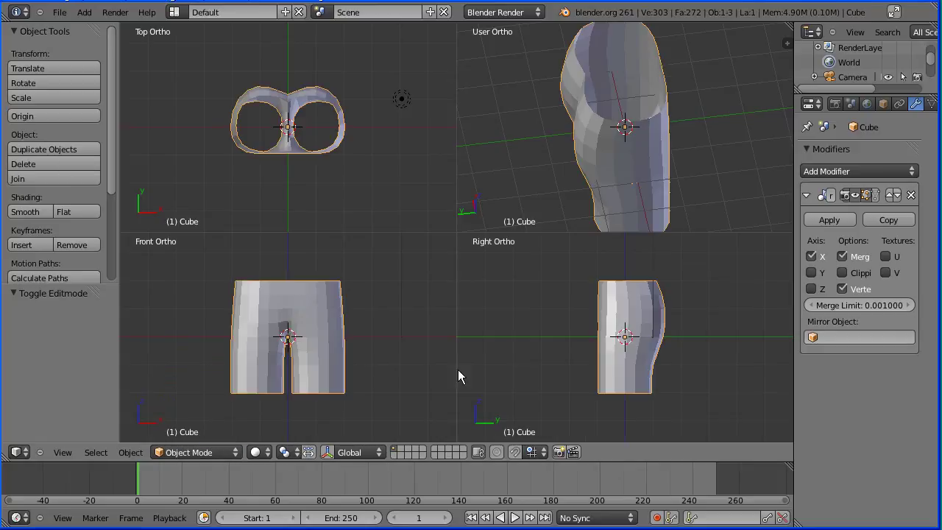
click(837, 222)
click(195, 452)
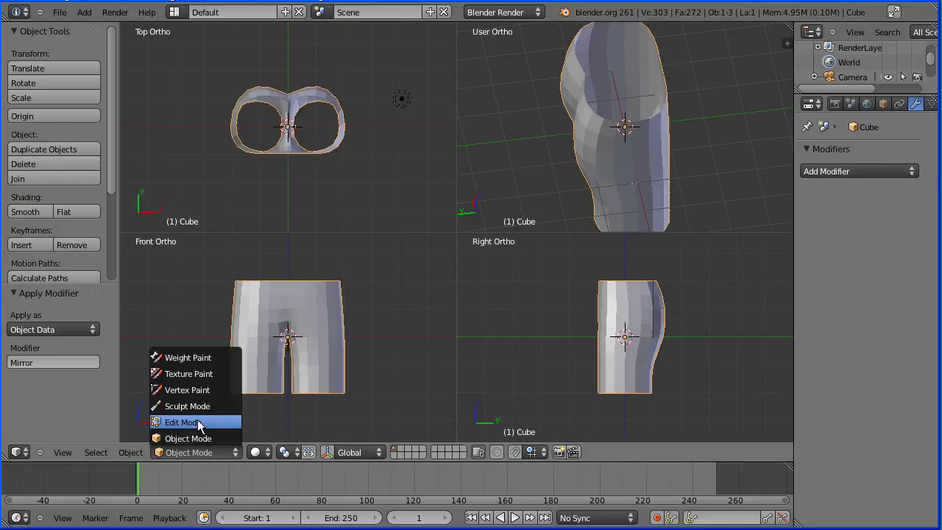
click(197, 422)
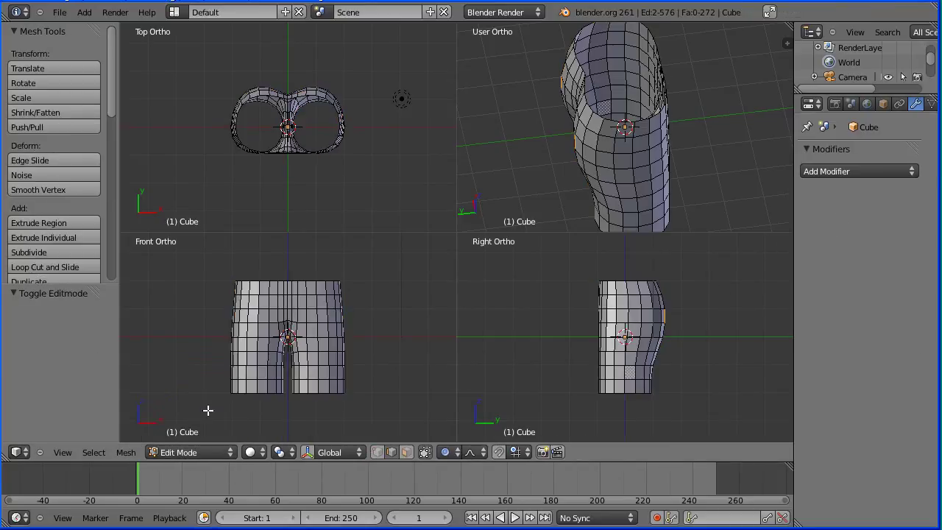
Step: Select the waist edge loop and extrude it upward along Z by about 1.578
alt+right_click(322, 281)
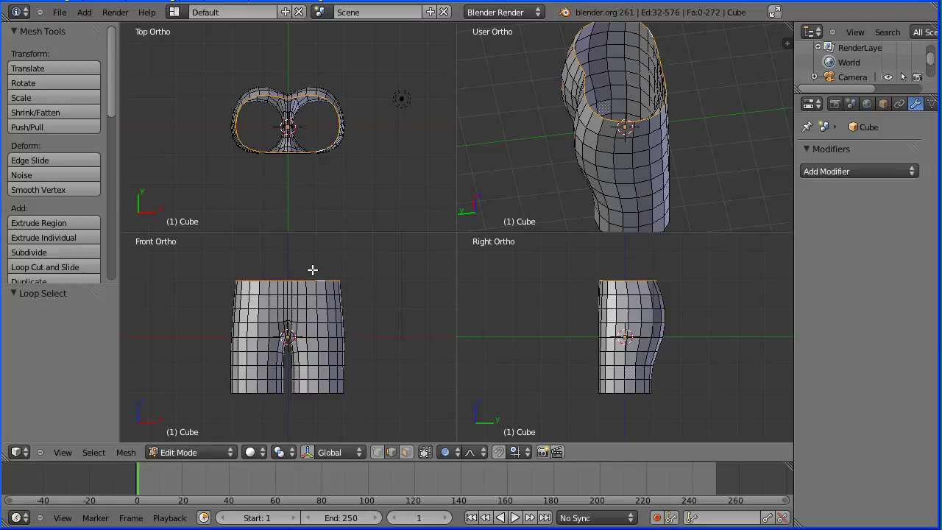
key(e)
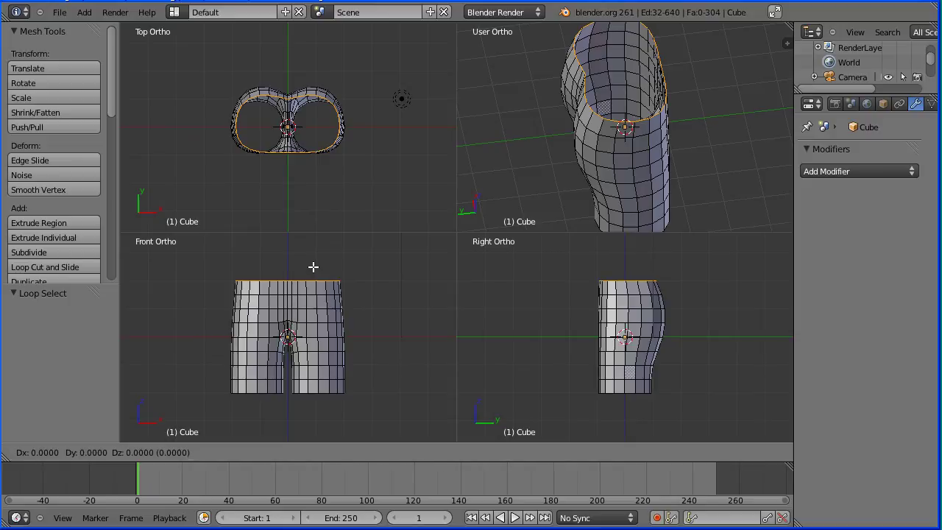
key(z)
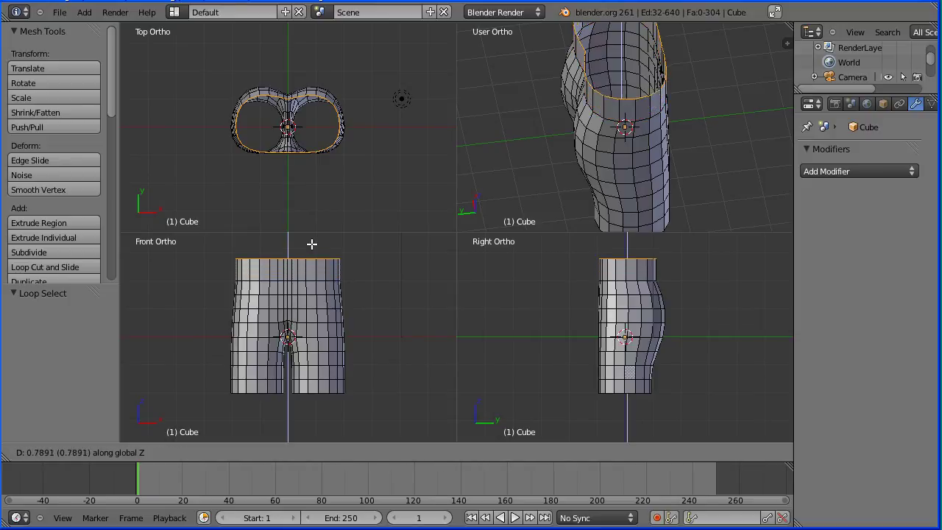
click(310, 223)
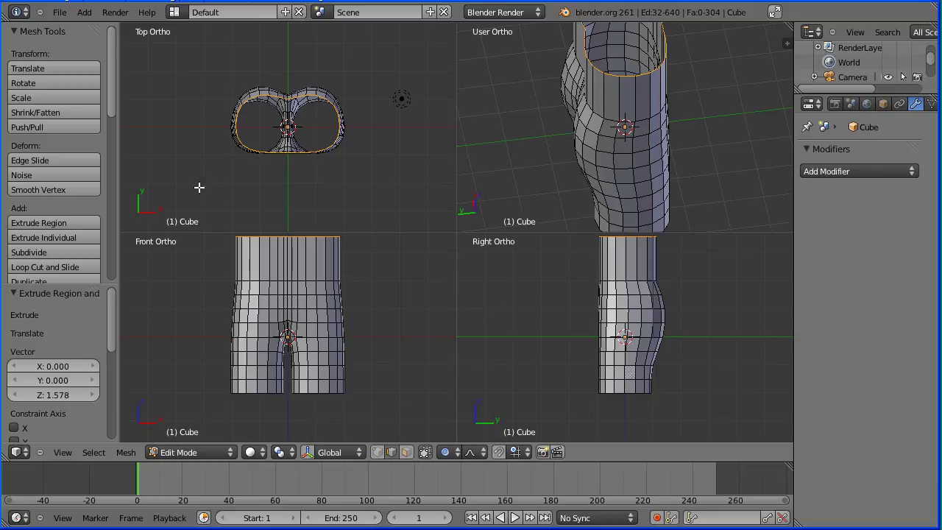
Step: Smooth the vertices of the extruded waist loop repeatedly, about 16 times
click(61, 189)
click(61, 189)
click(61, 189)
click(61, 189)
click(61, 189)
click(62, 190)
click(61, 189)
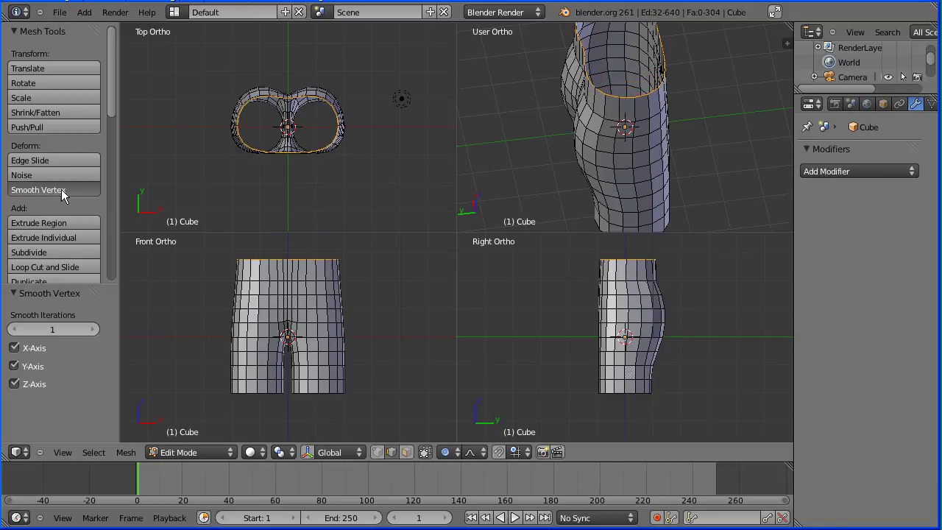
click(61, 189)
click(61, 190)
click(61, 189)
click(61, 189)
click(61, 189)
click(61, 189)
click(61, 189)
click(61, 190)
click(61, 189)
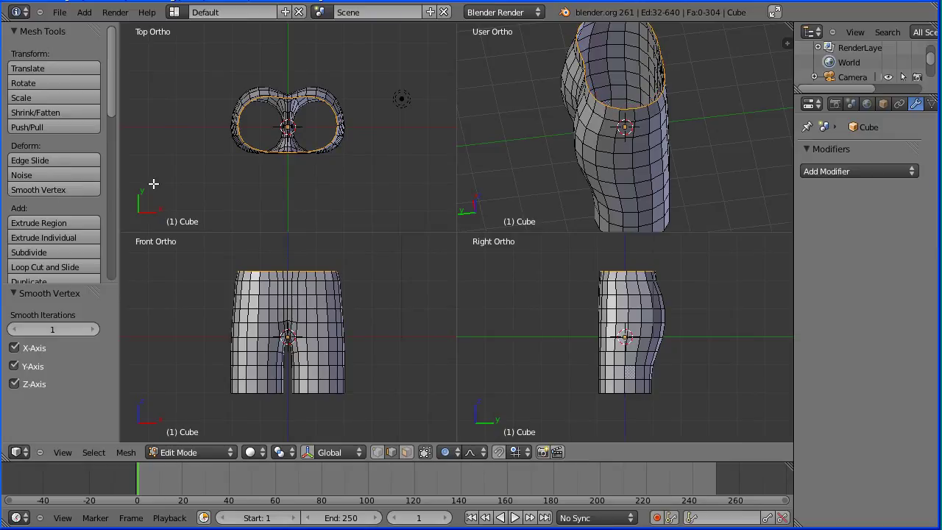
Step: Leave quad view, switch to perspective projection and examine the shorts from the front and rear
key(Tab)
key(Tab)
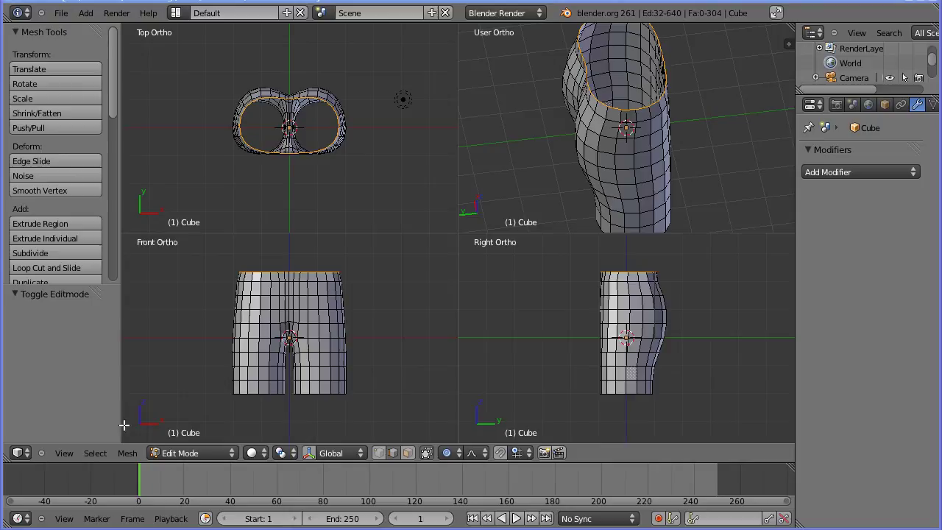
click(64, 453)
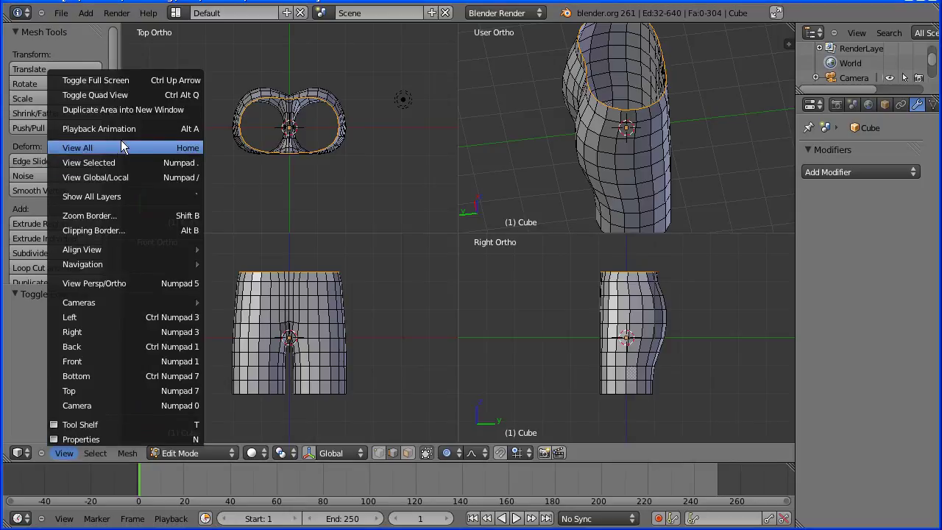
click(145, 95)
mouse_move(511, 366)
middle_down()
mouse_move(522, 376)
mouse_move(518, 363)
middle_up()
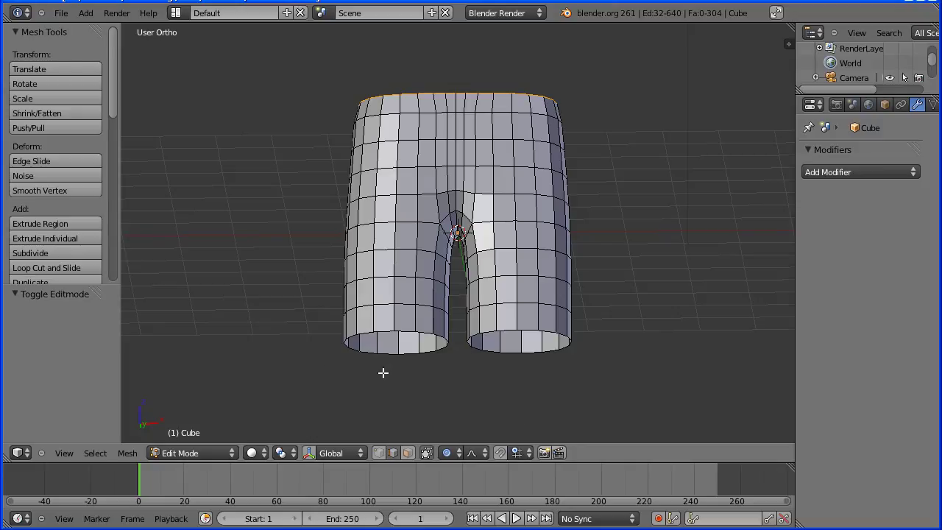
click(63, 453)
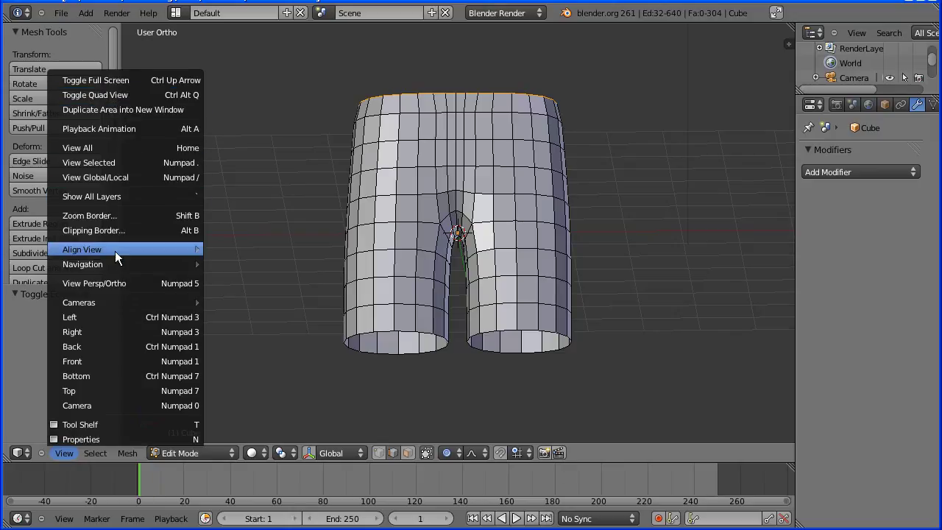
click(148, 283)
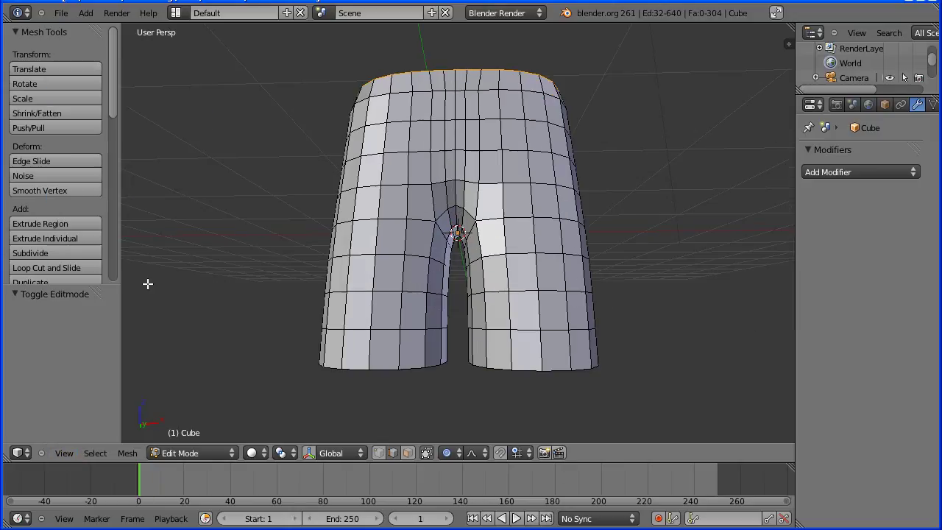
scroll(194, 214, down, 3)
middle_drag(644, 232, 373, 319)
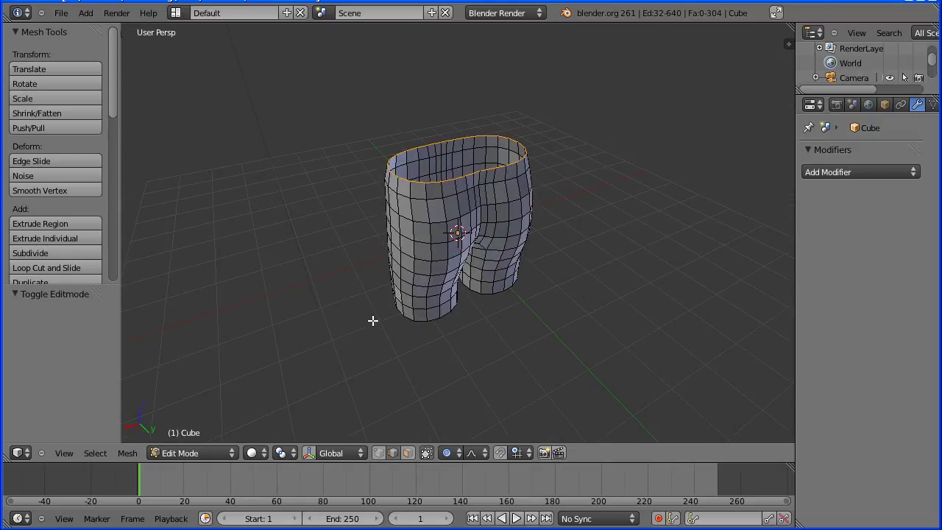